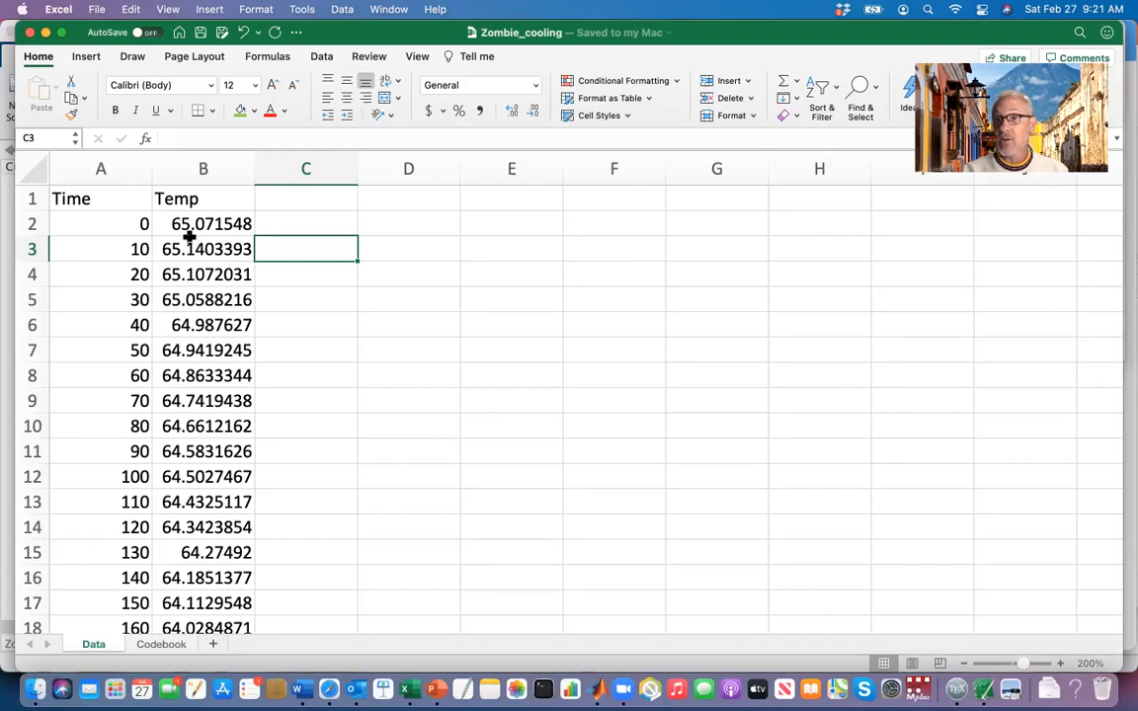
# Look through the Time and Temp readings on the Data sheet, including where the second set of readings starts
pyautogui.scroll(-1, 190, 238)
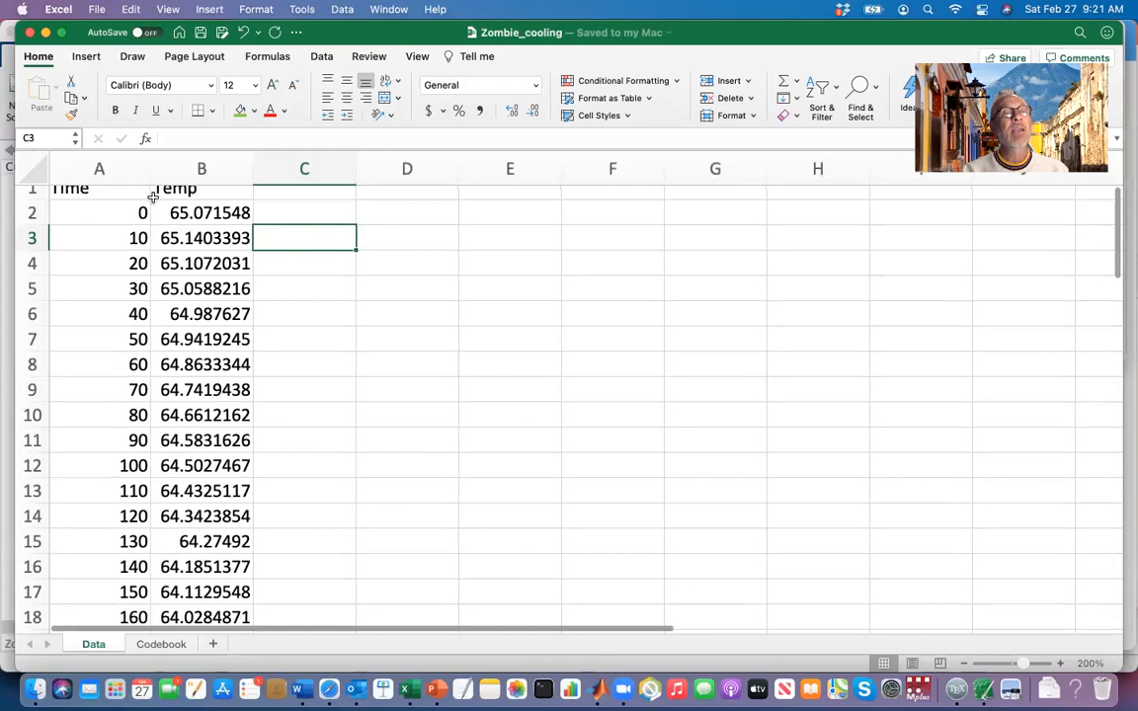
pyautogui.scroll(-5, 157, 221)
pyautogui.scroll(-8, 157, 221)
pyautogui.scroll(-6, 157, 221)
pyautogui.scroll(-2, 157, 221)
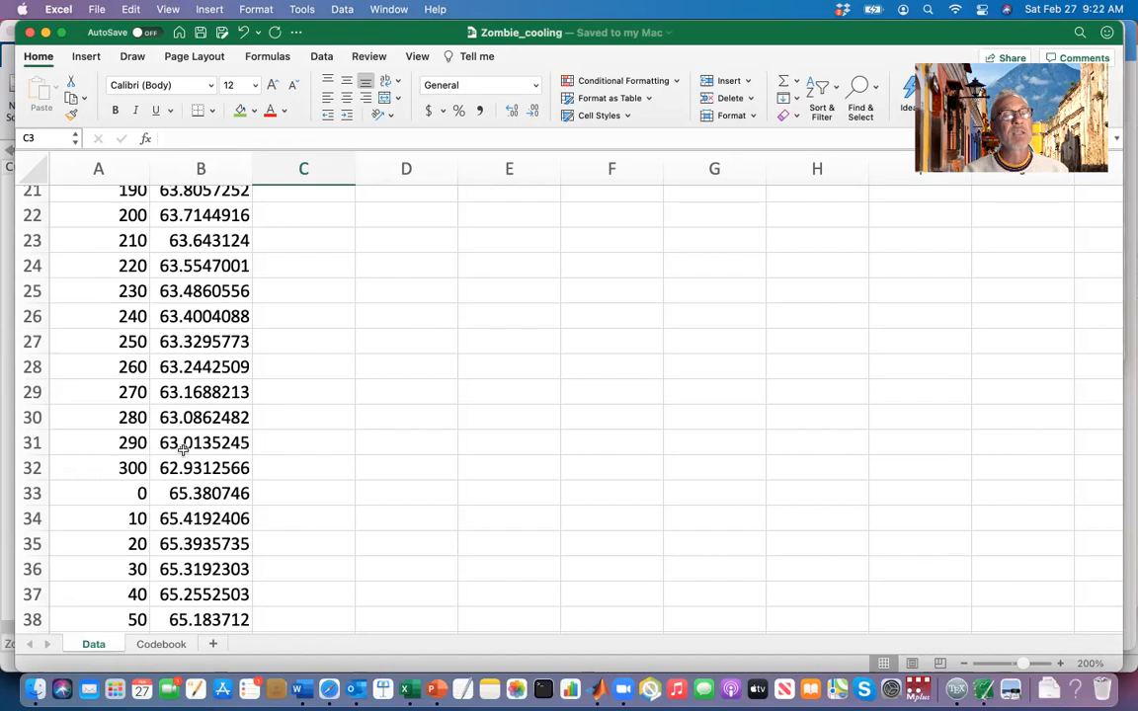
pyautogui.scroll(-1, 128, 462)
pyautogui.scroll(-3, 127, 461)
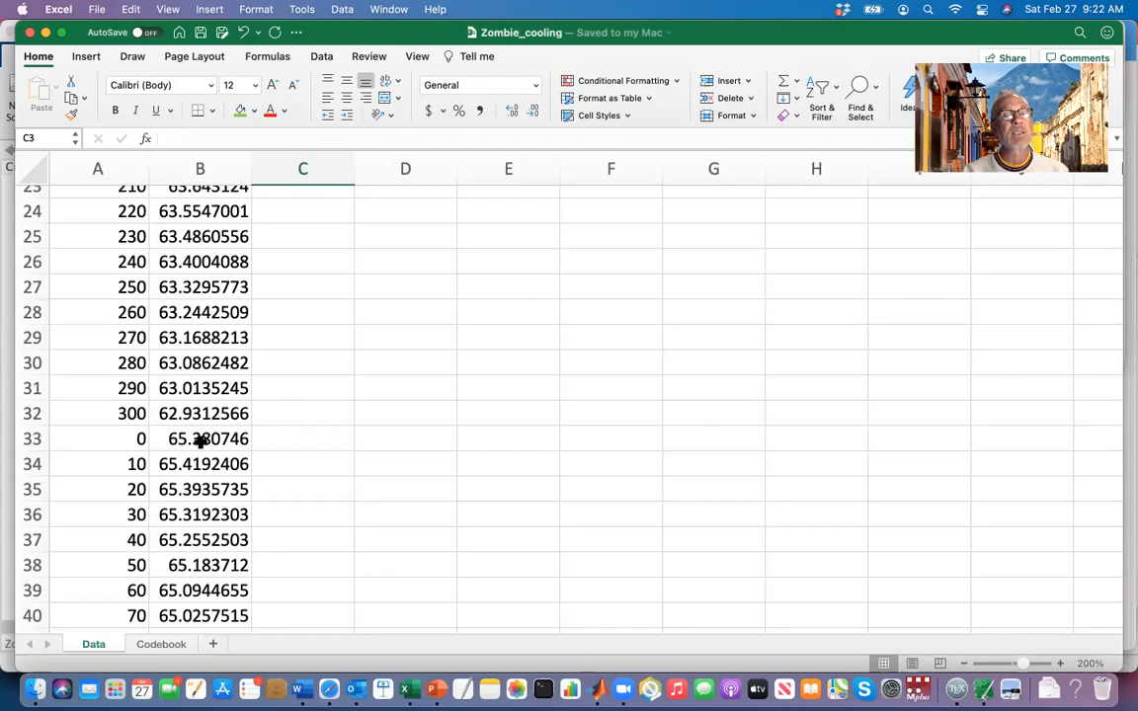
pyautogui.scroll(-10, 150, 457)
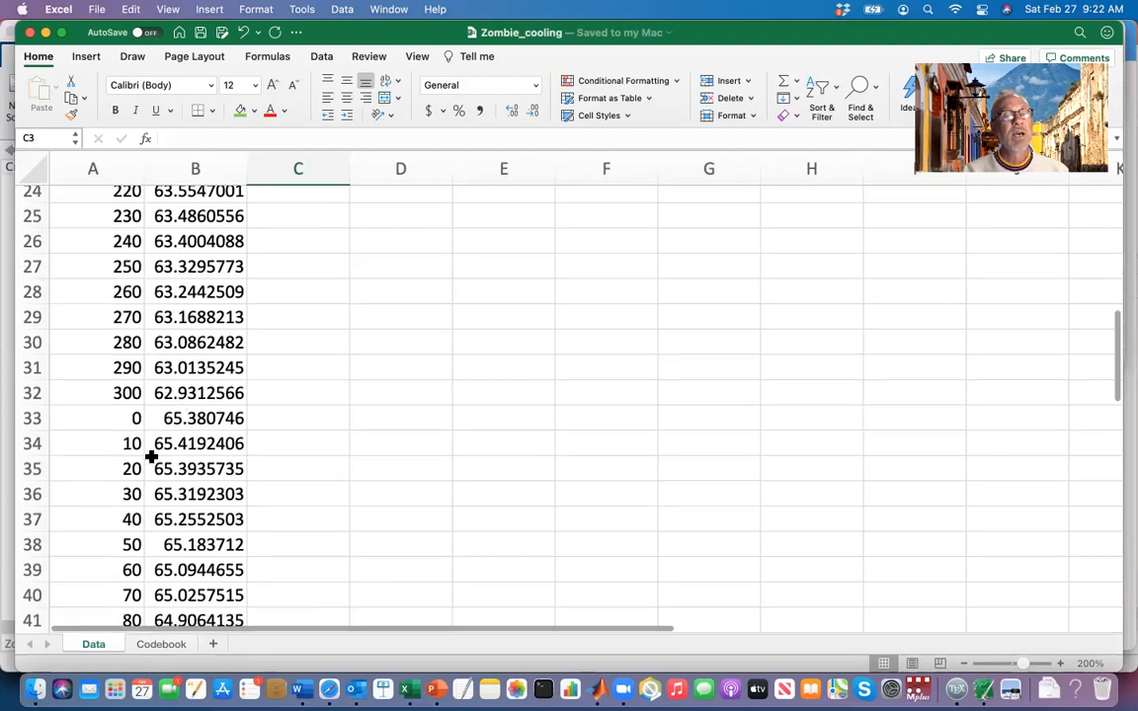
pyautogui.scroll(20, 150, 457)
pyautogui.scroll(8, 151, 456)
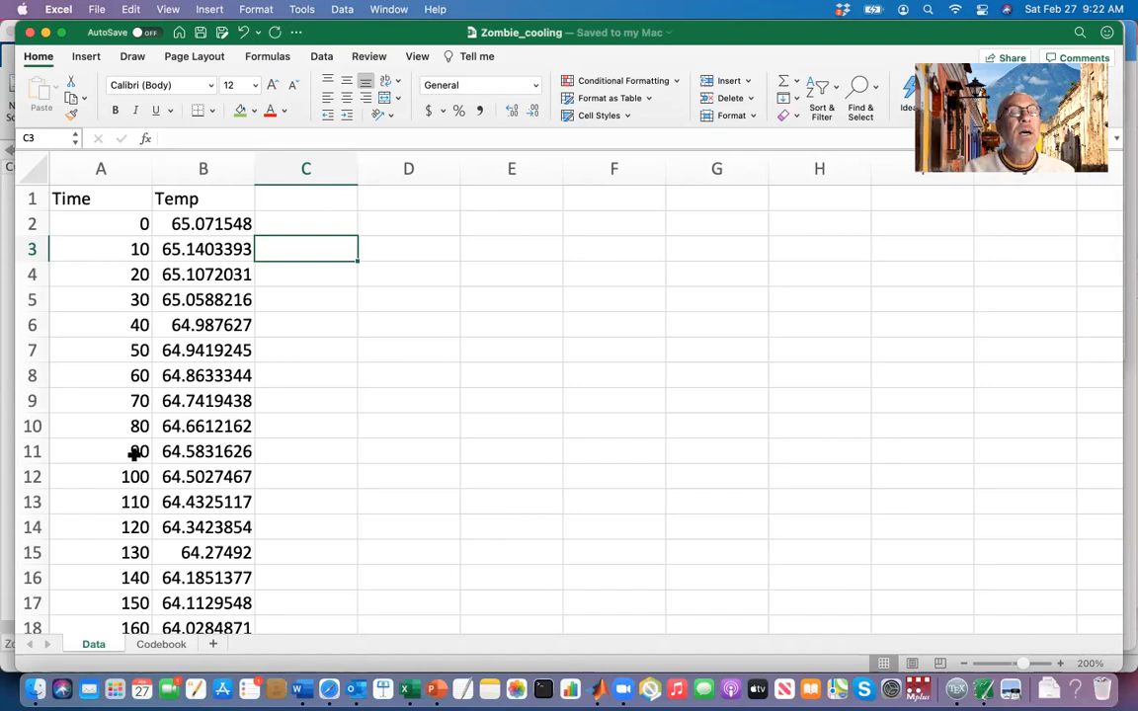
# Copy the time and temperature values in A2:B63 without their header row
pyautogui.moveTo(139, 224); pyautogui.dragTo(197, 265)
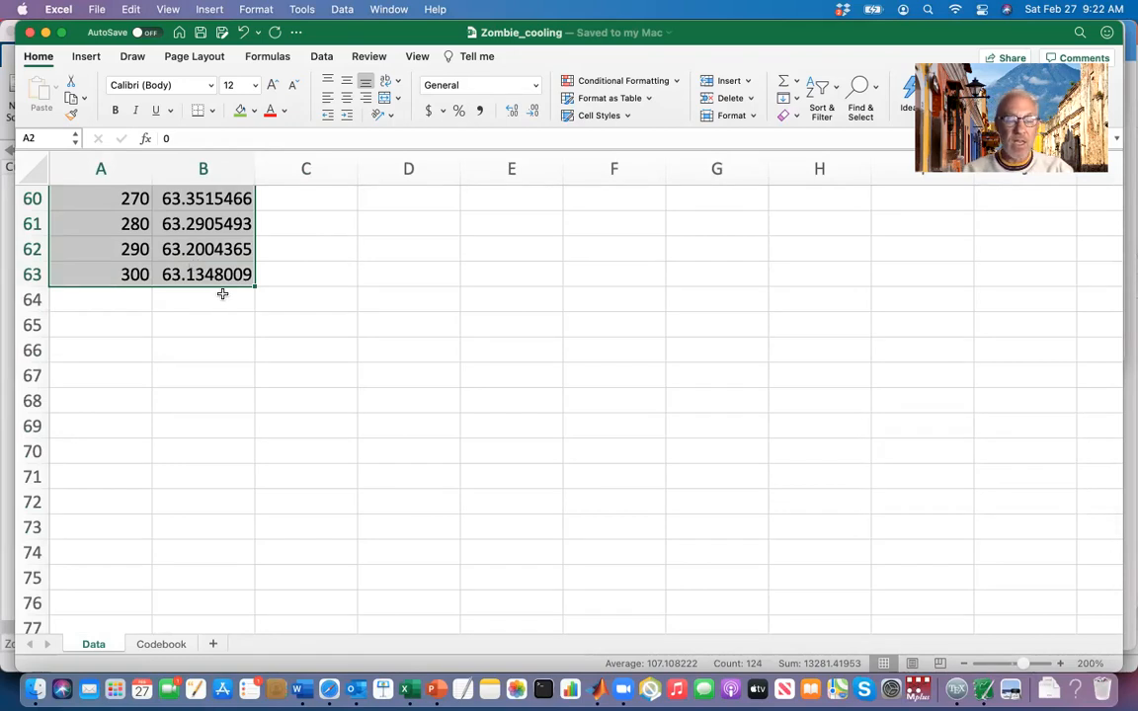
pyautogui.press('super+c')
pyautogui.scroll(15, 223, 296)
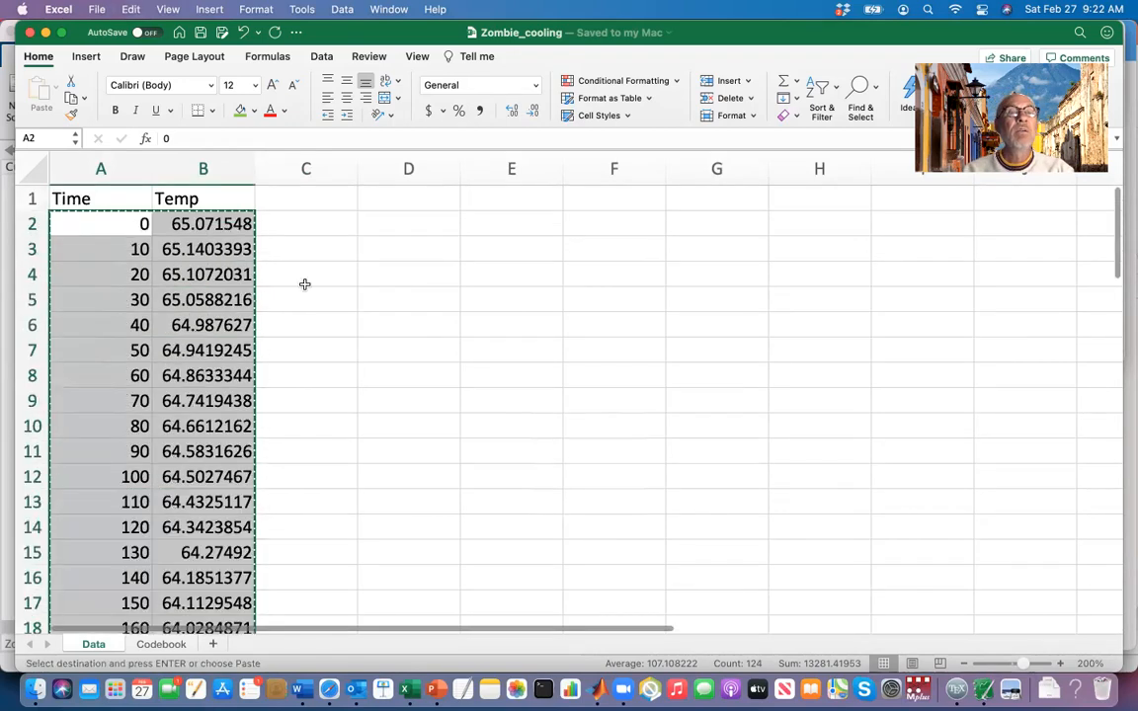
pyautogui.click(135, 11)
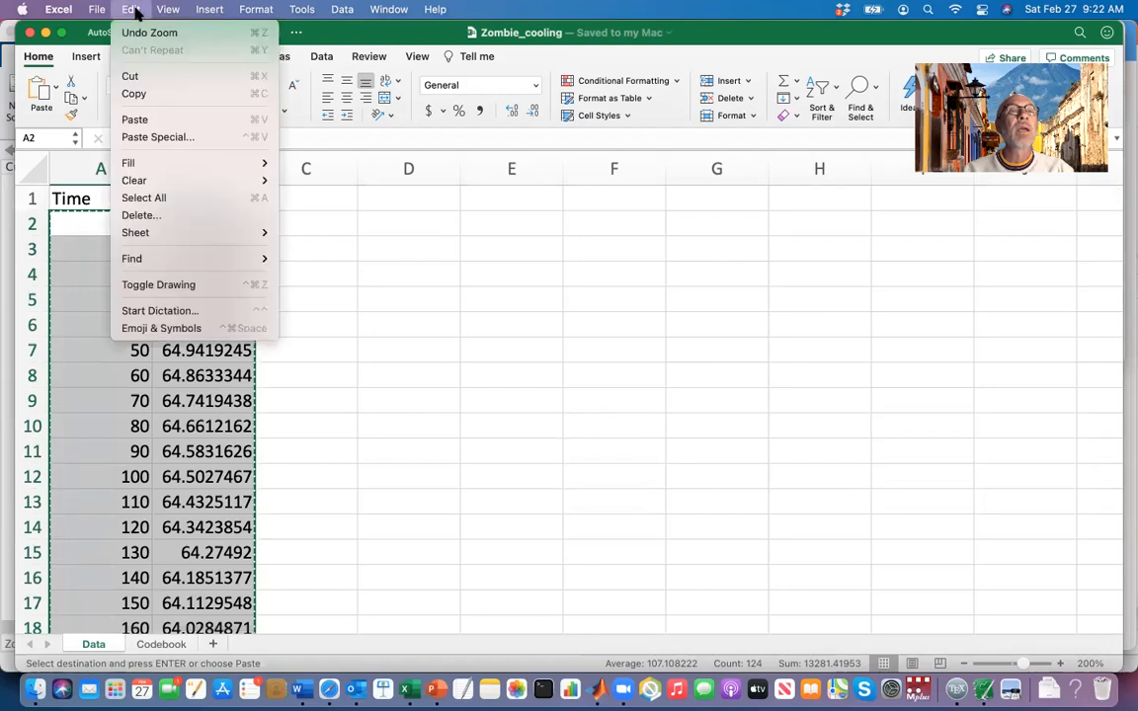
pyautogui.click(143, 91)
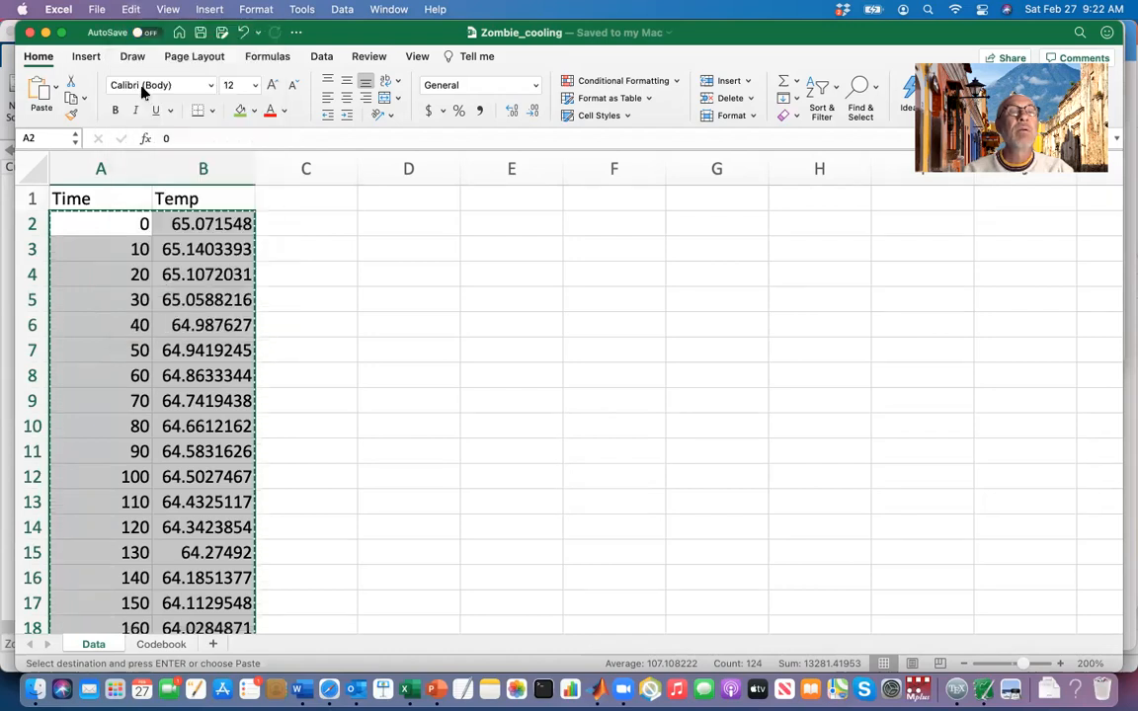
# Switch to MATLAB, create a new workspace variable, and paste the copied time and temperature values into it
pyautogui.click(596, 690)
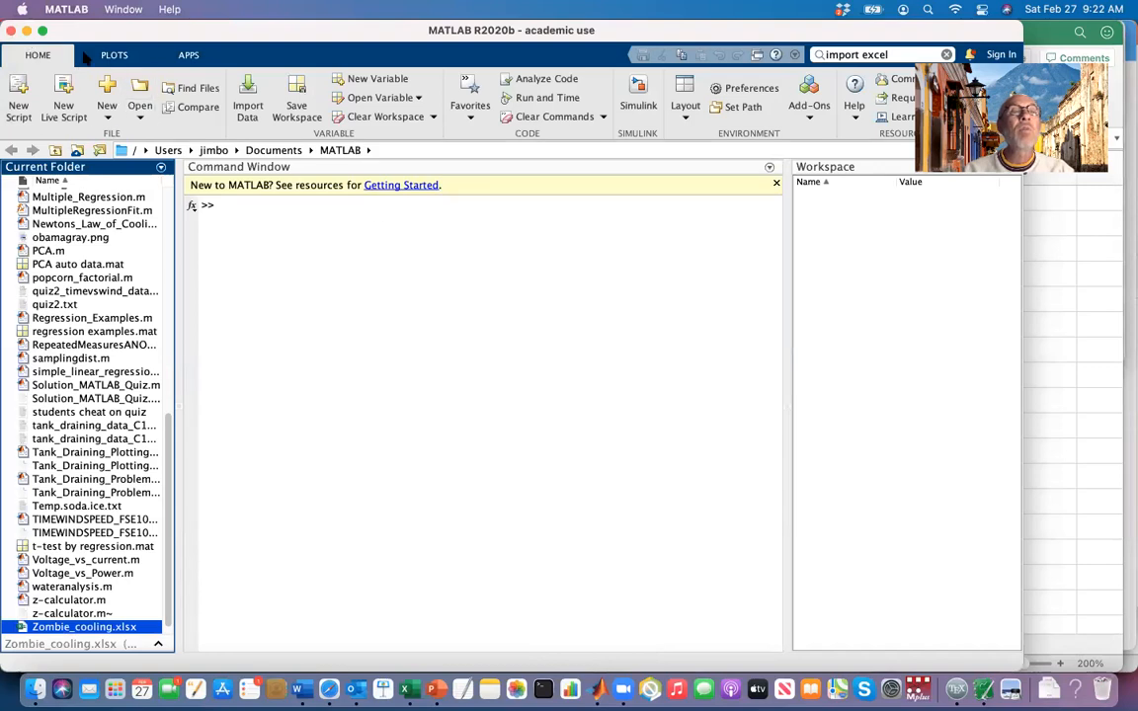
pyautogui.click(370, 79)
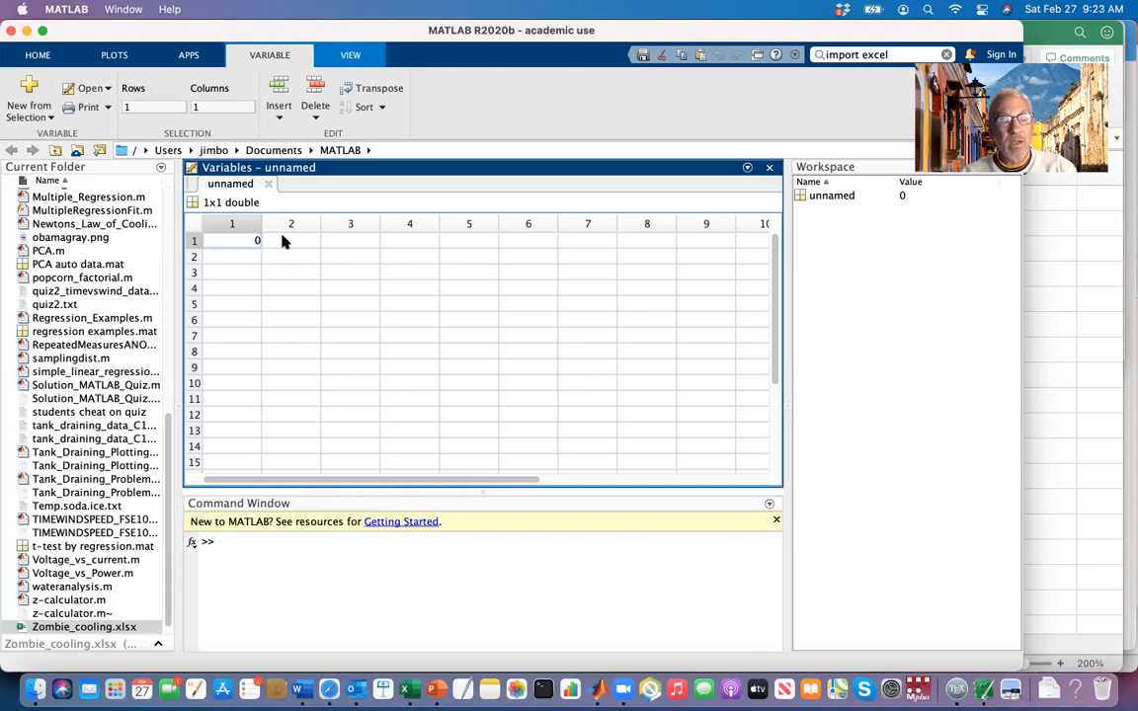
pyautogui.press('super+v')
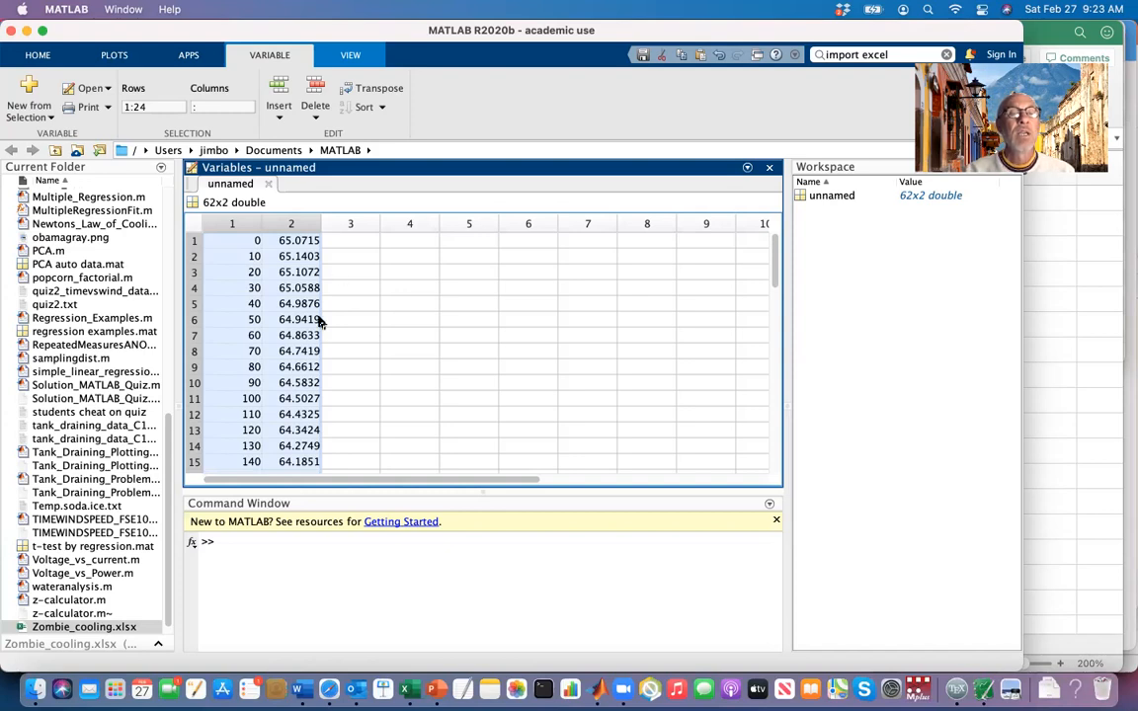
# Check the pasted rows of the new variable from the first reading down to the last ones
pyautogui.scroll(-6, 318, 321)
pyautogui.scroll(3, 318, 321)
pyautogui.scroll(-3, 318, 321)
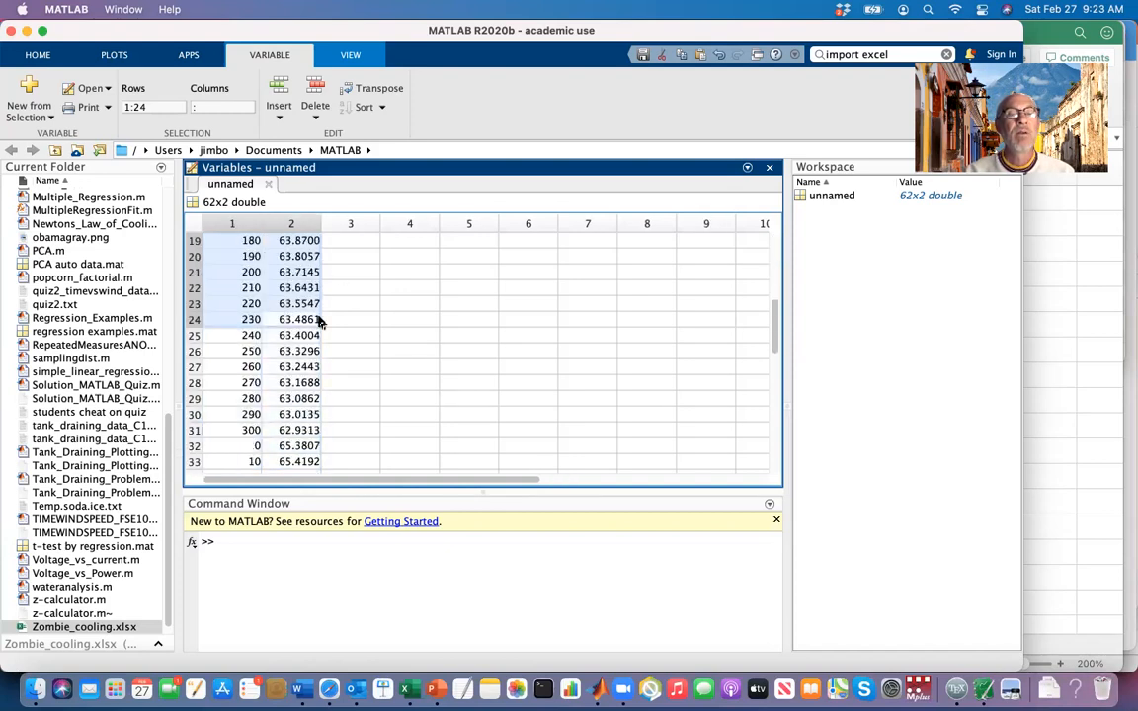
pyautogui.scroll(-4, 318, 322)
pyautogui.scroll(-8, 318, 321)
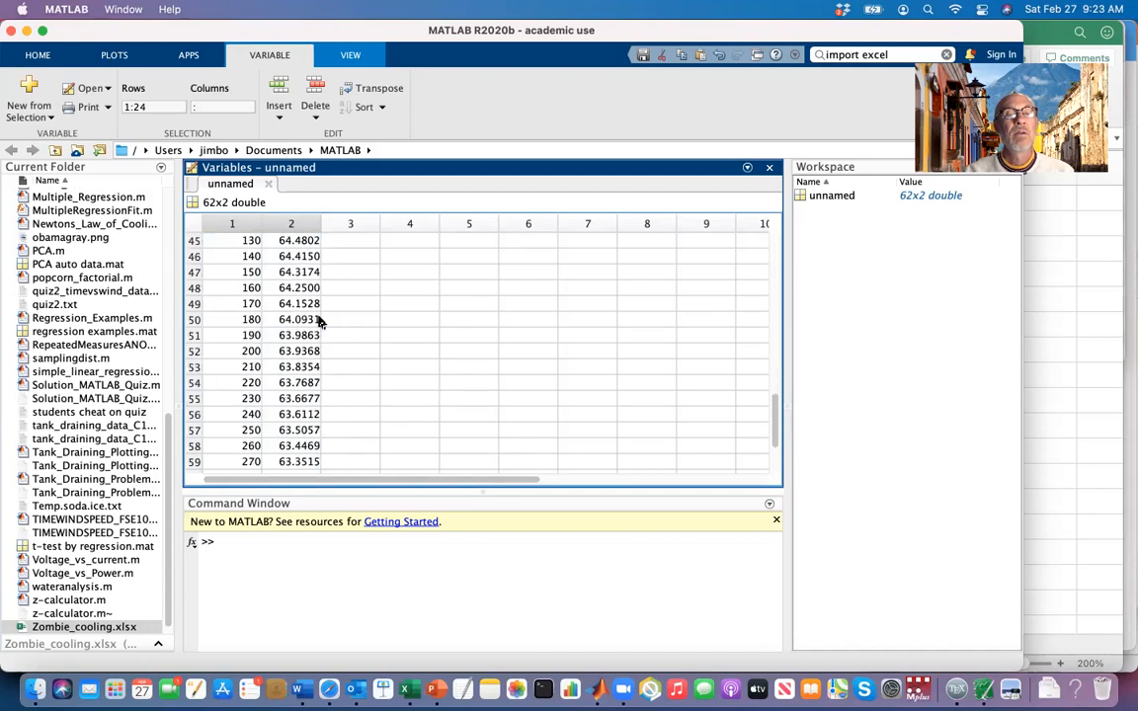
pyautogui.scroll(2, 318, 321)
pyautogui.scroll(15, 318, 321)
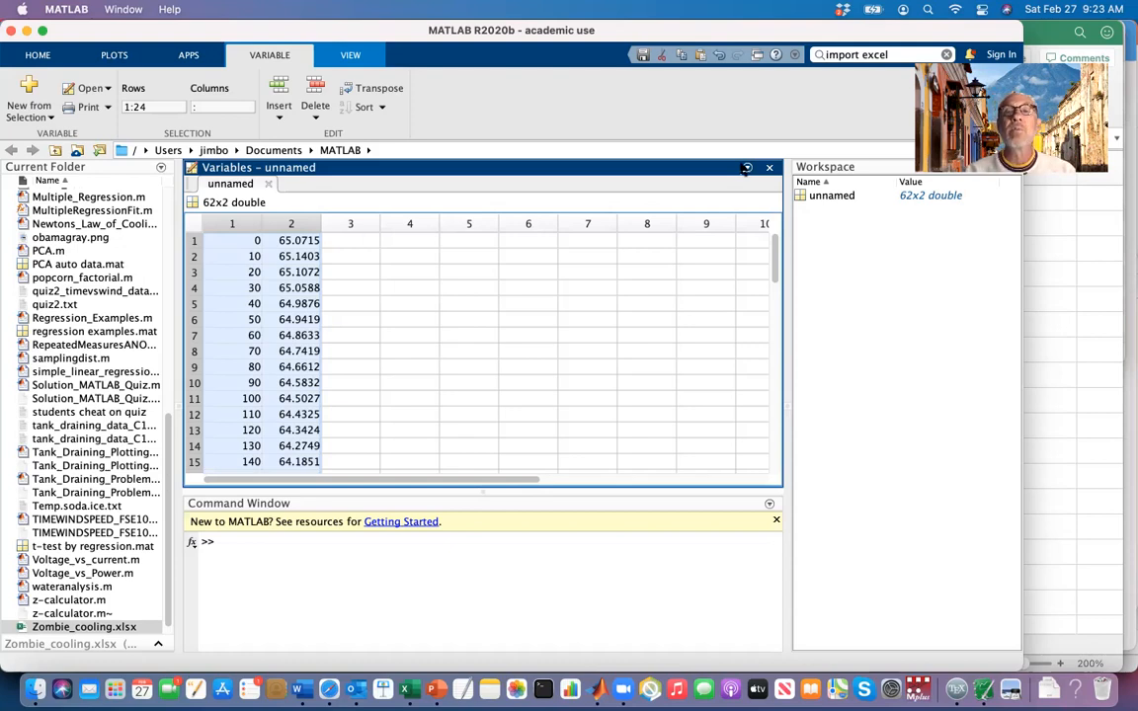
# Rename the unnamed workspace variable as data1
pyautogui.click(839, 197)
pyautogui.click(841, 197)
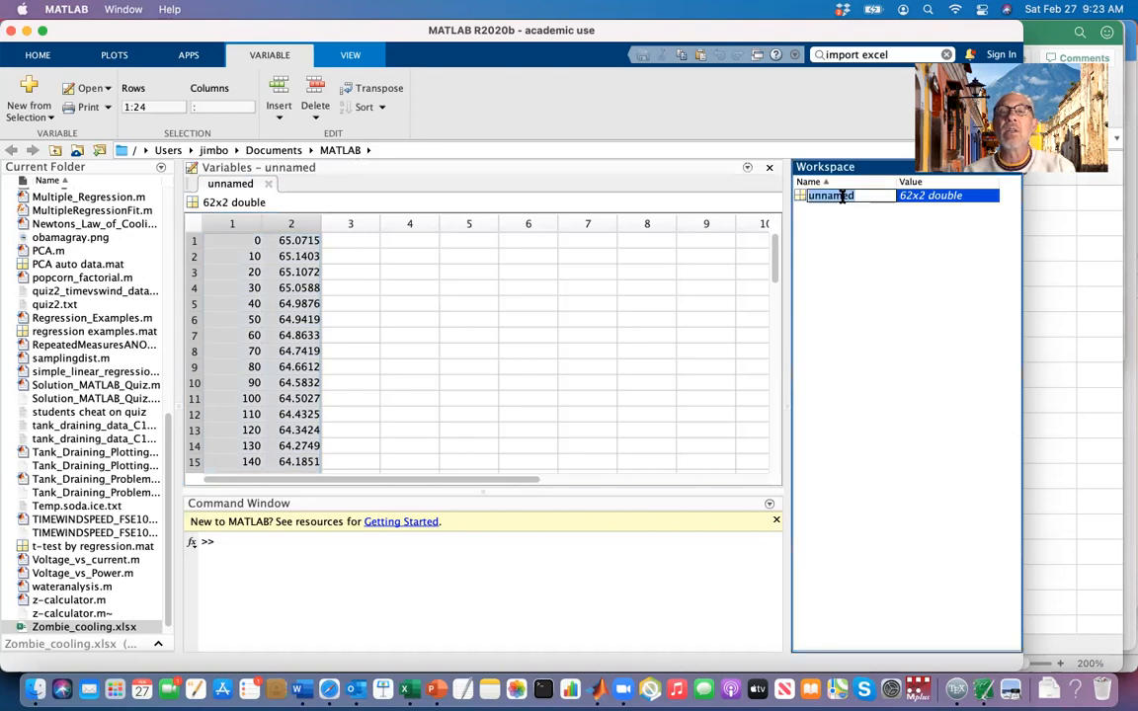
pyautogui.write('data')
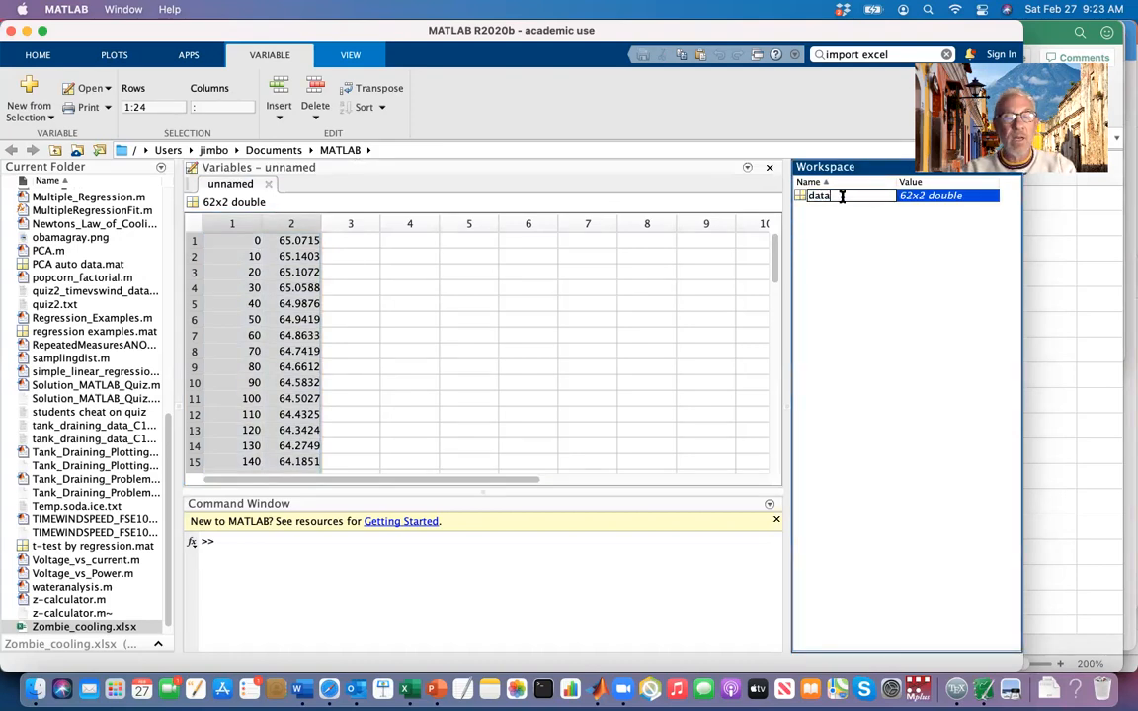
pyautogui.write('1')
pyautogui.click(645, 584)
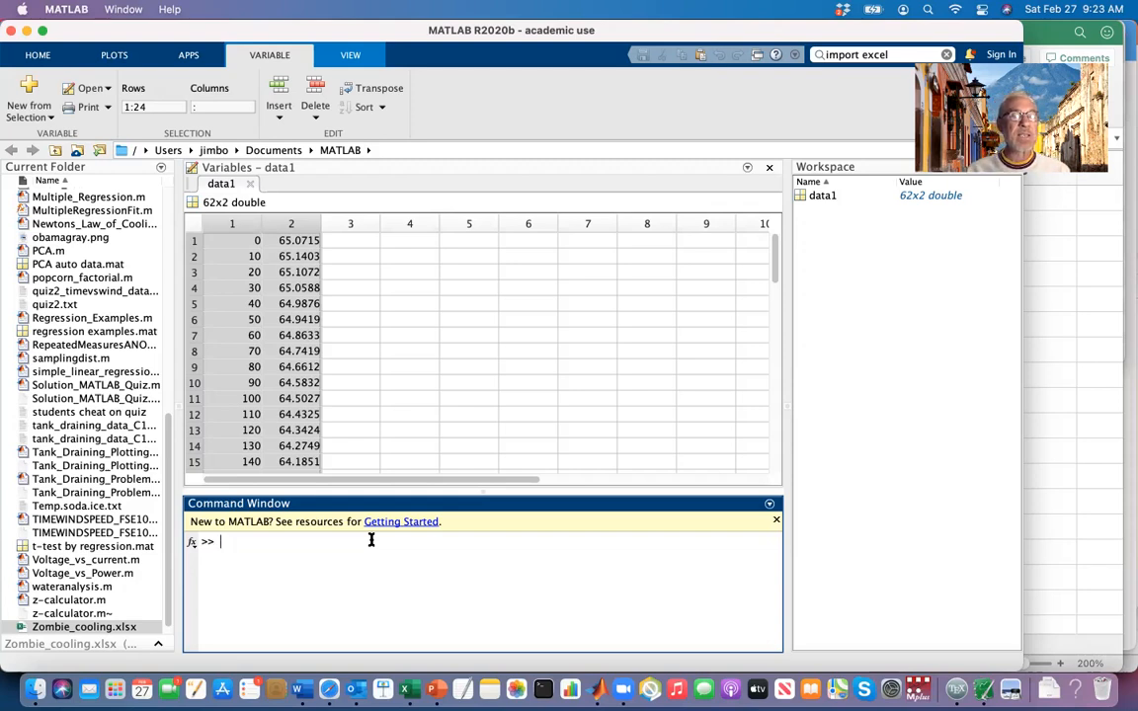
# Recall the earlier command [time,temp]=xlsread('Zombie_cooling.xlsx'); at the command prompt without running it
pyautogui.click(127, 629)
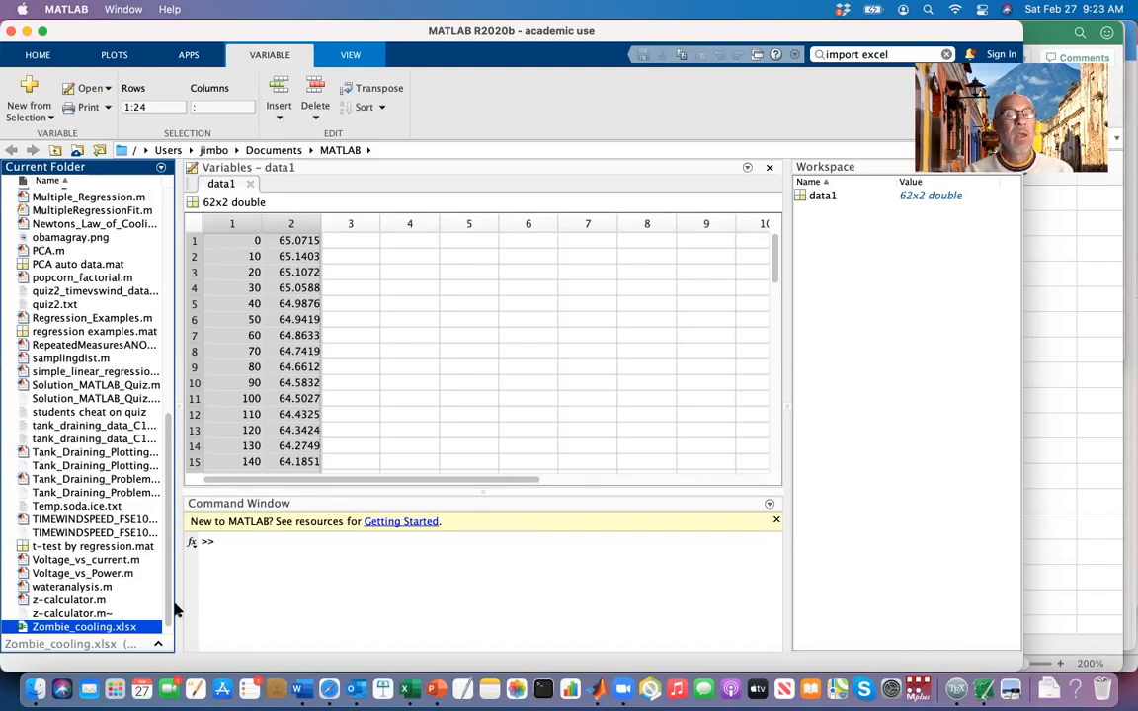
pyautogui.click(261, 541)
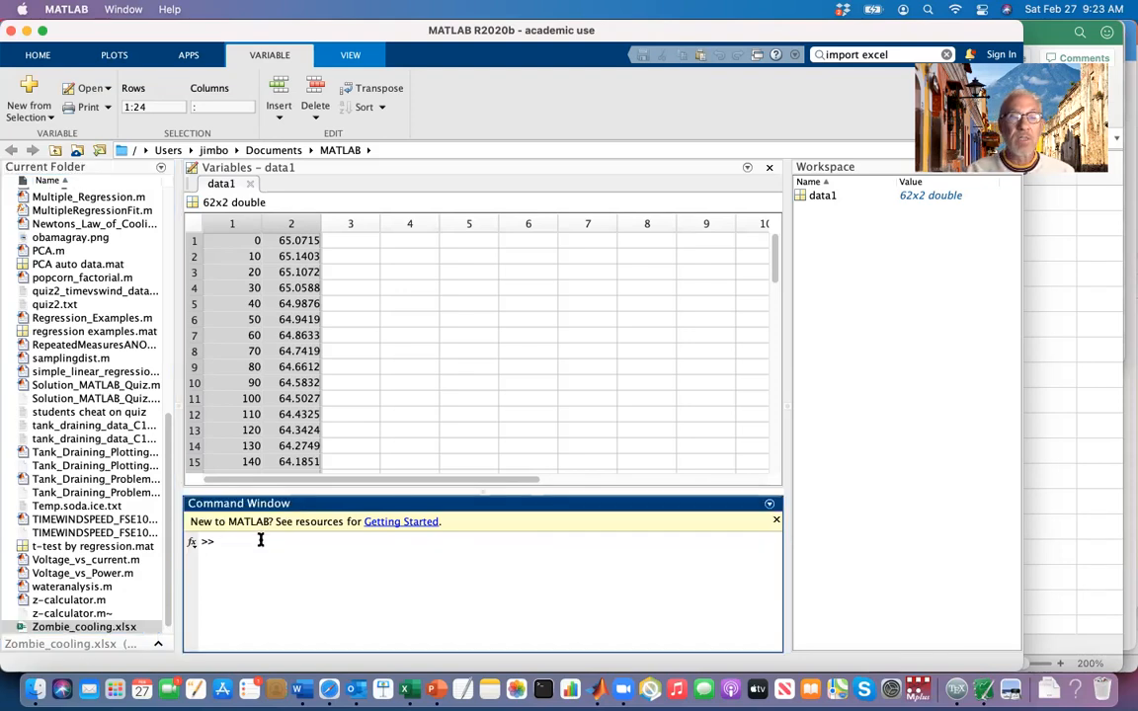
pyautogui.press('Up')
pyautogui.press('Up')
pyautogui.press('Up')
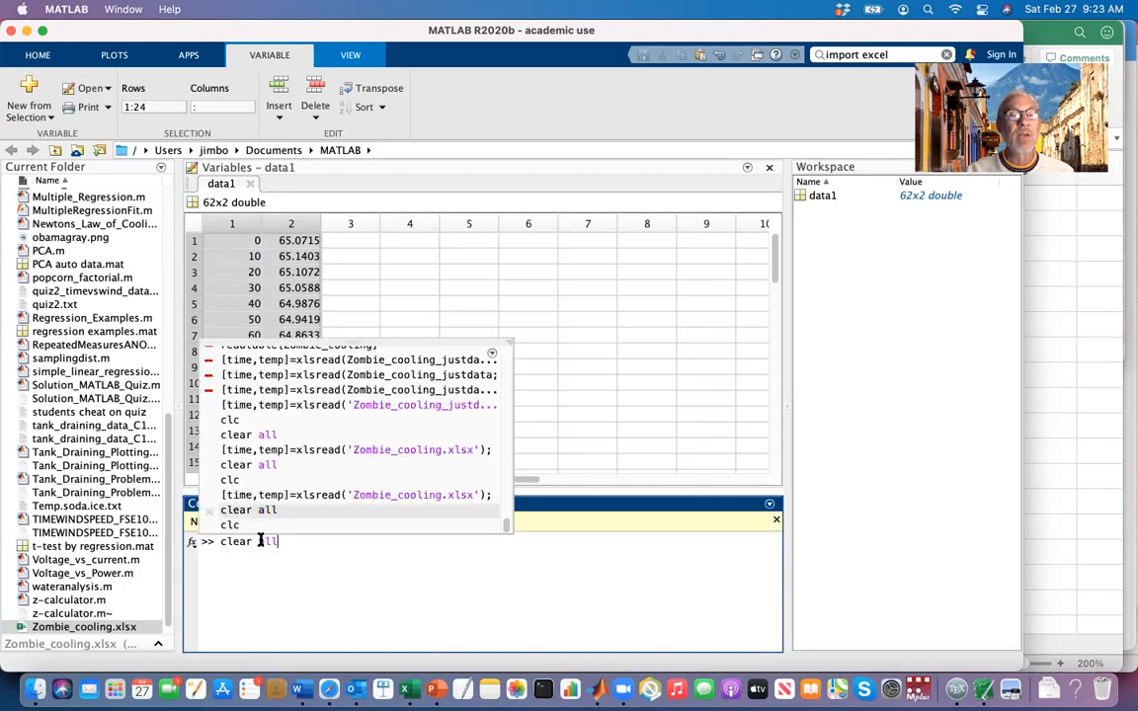
pyautogui.click(280, 561)
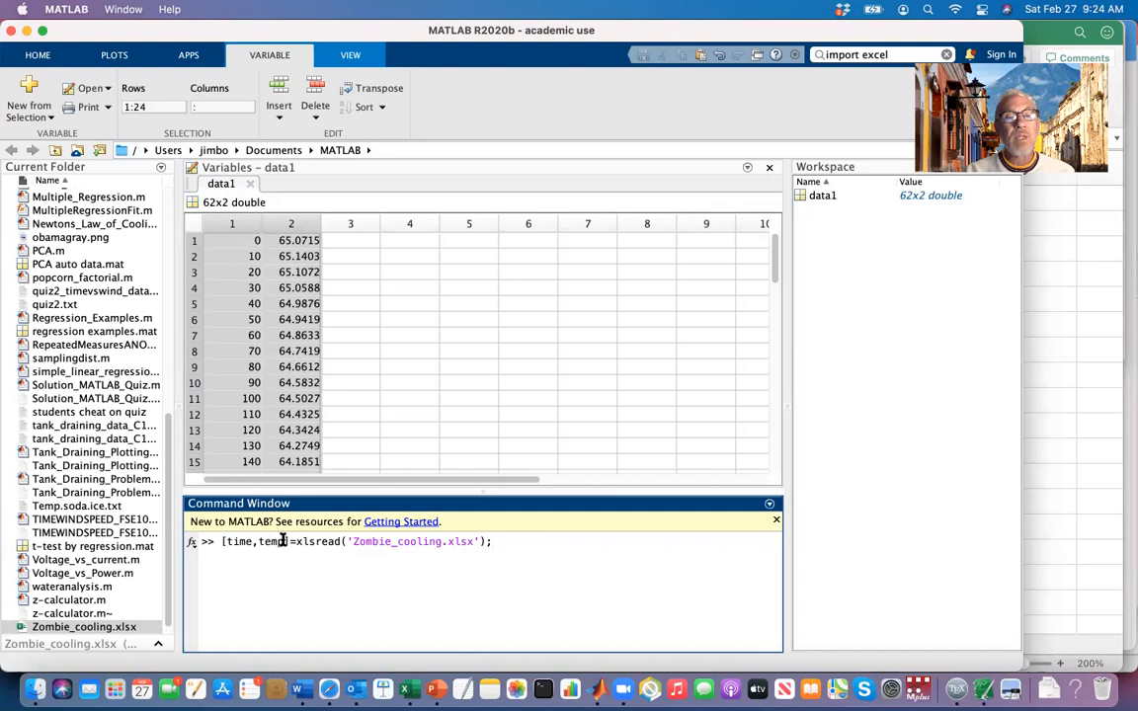
pyautogui.moveTo(295, 542); pyautogui.dragTo(316, 542)
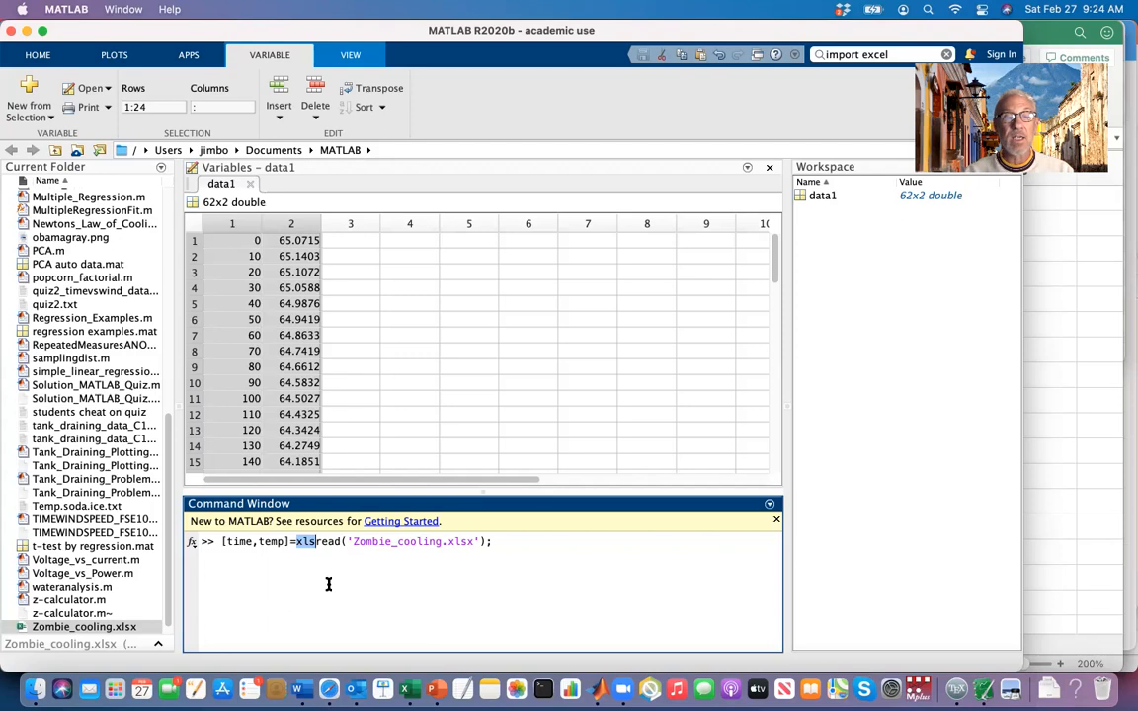
# Switch to Excel and examine the Data sheet's column headers and the notes on the Codebook sheet
pyautogui.click(406, 689)
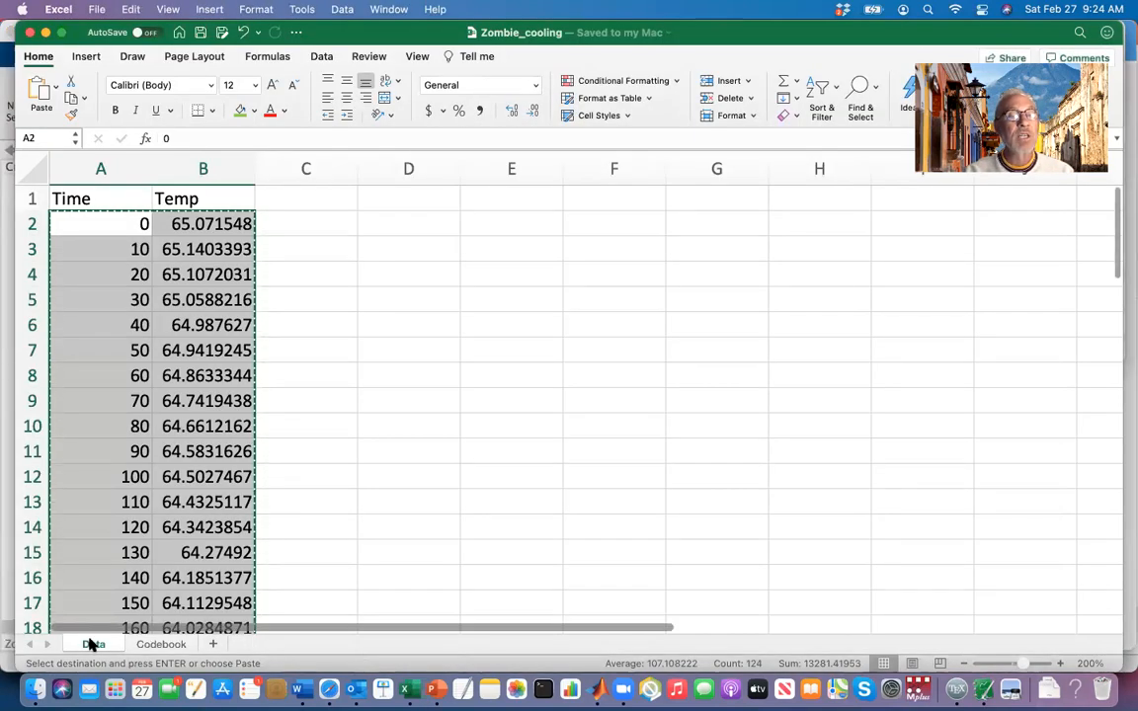
pyautogui.click(66, 199)
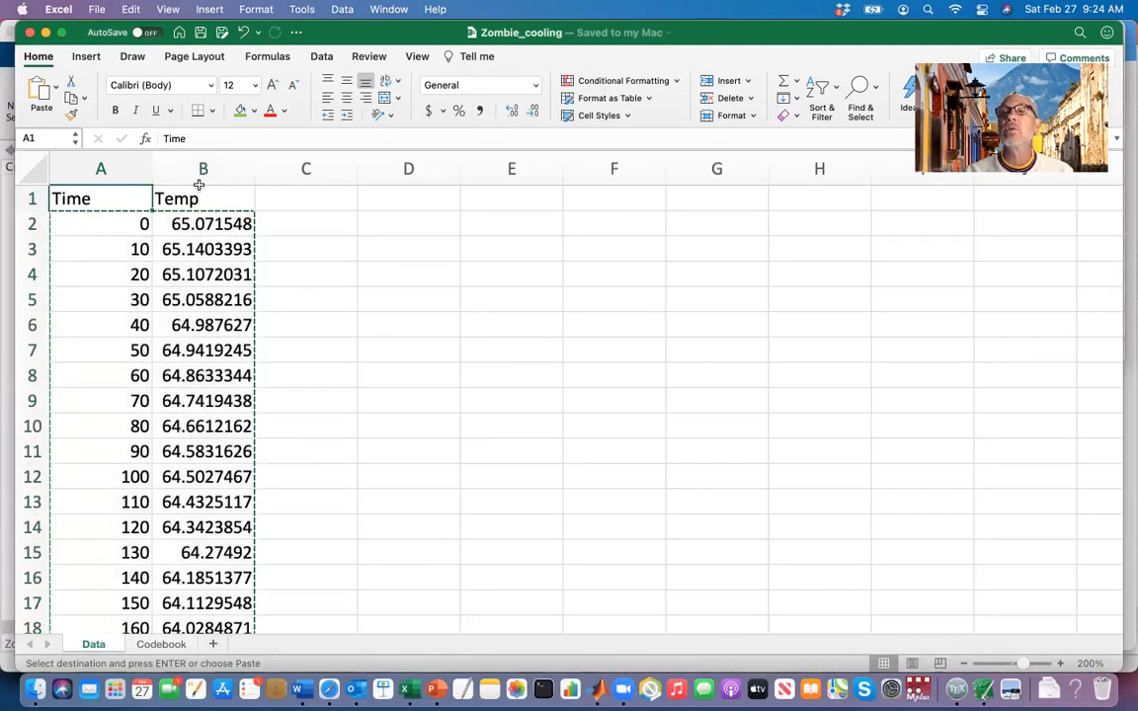
pyautogui.click(160, 645)
pyautogui.scroll(5, 117, 251)
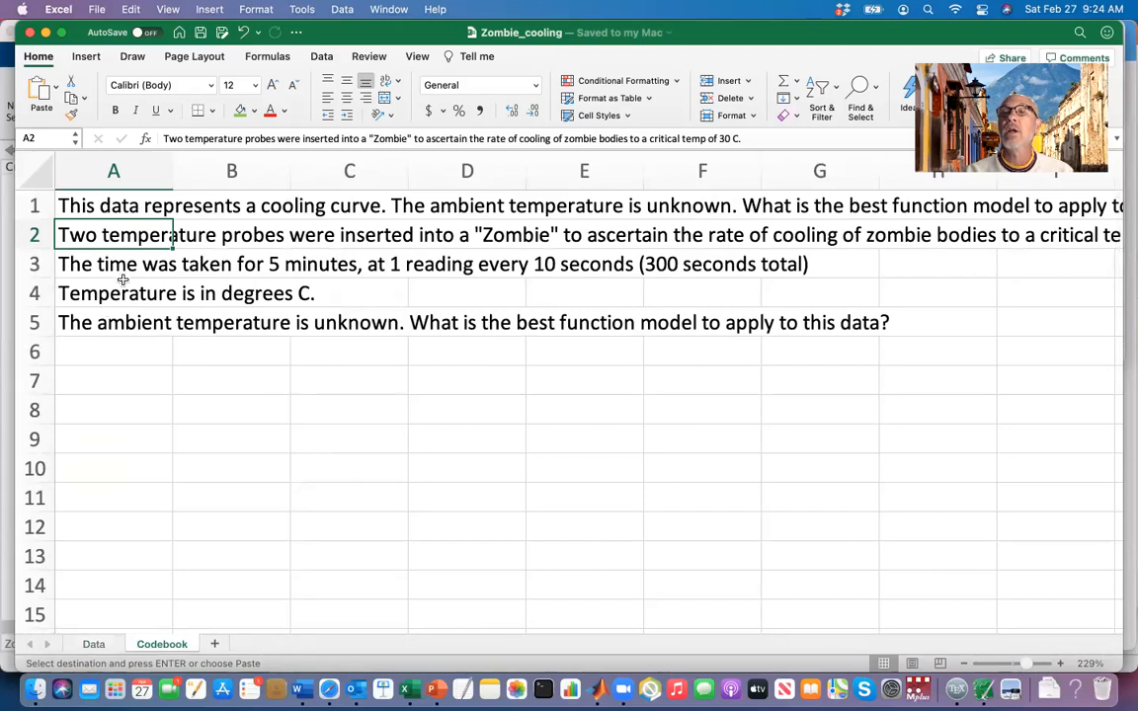
pyautogui.click(94, 644)
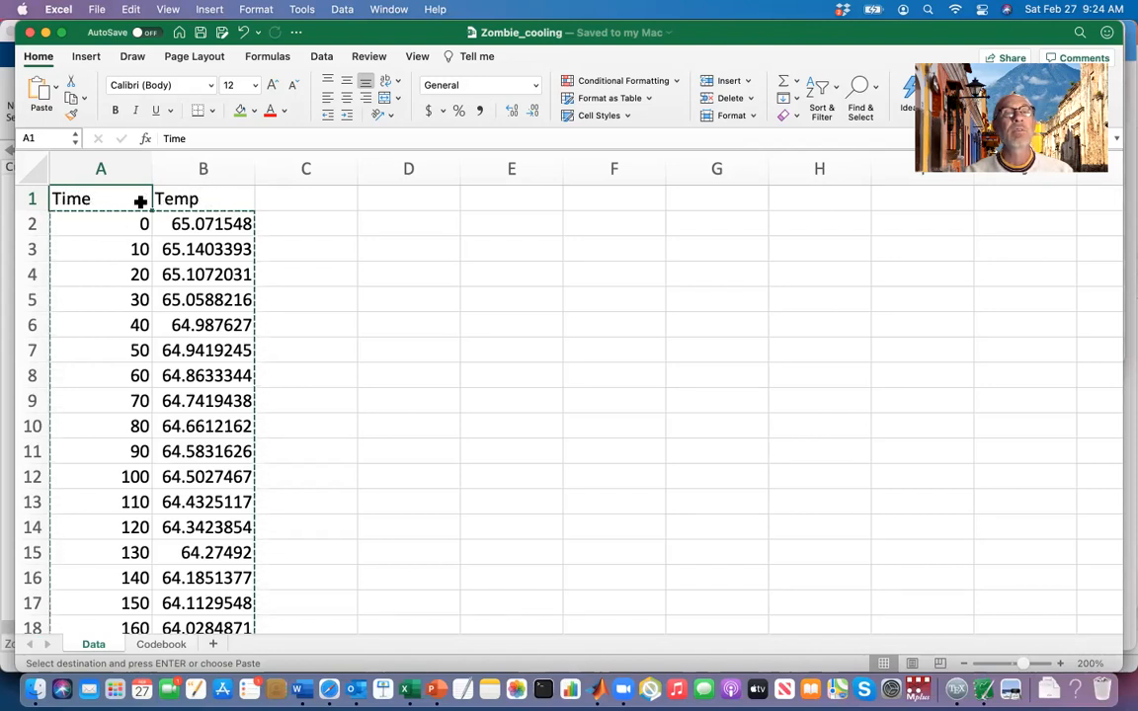
# Switch to MATLAB and change the xlsread command's output variables to labels and data2, keeping 'Zombie_cooling.xlsx' as the file
pyautogui.click(601, 691)
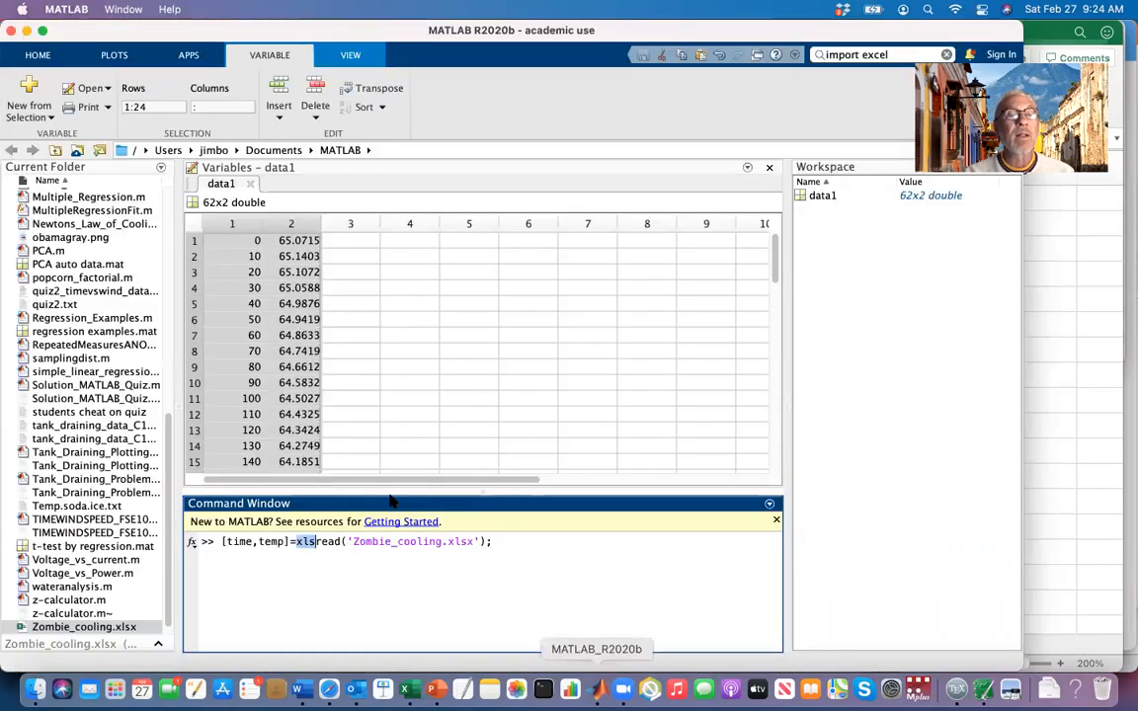
pyautogui.click(225, 542)
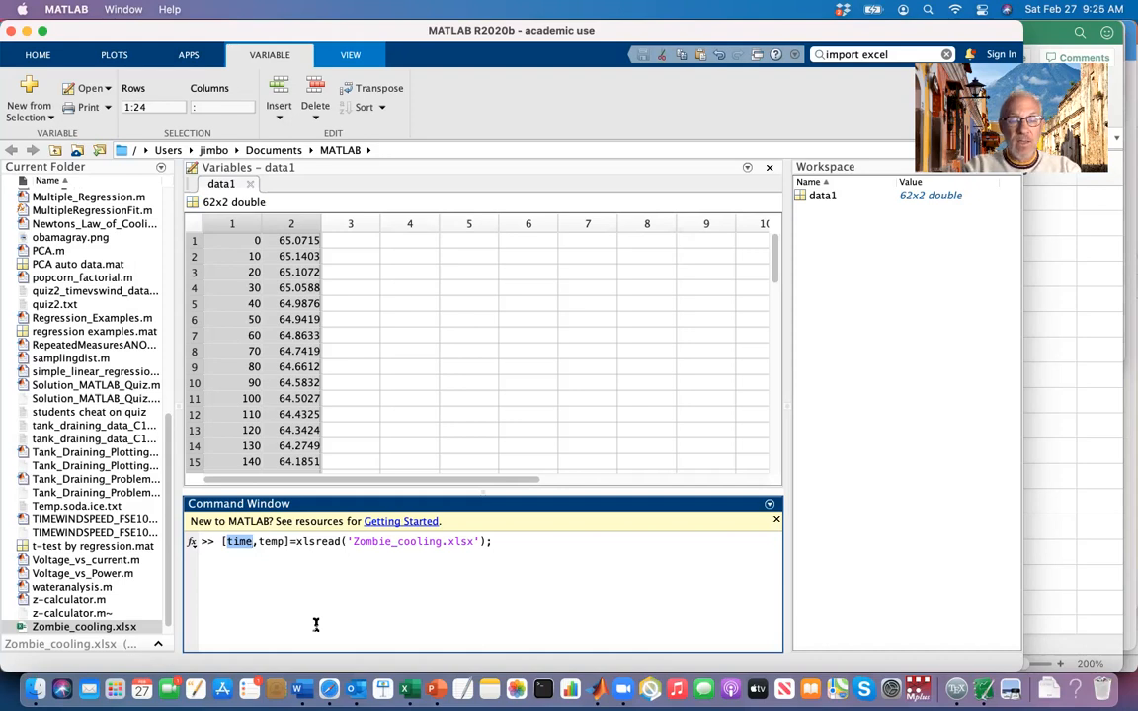
pyautogui.write('labels')
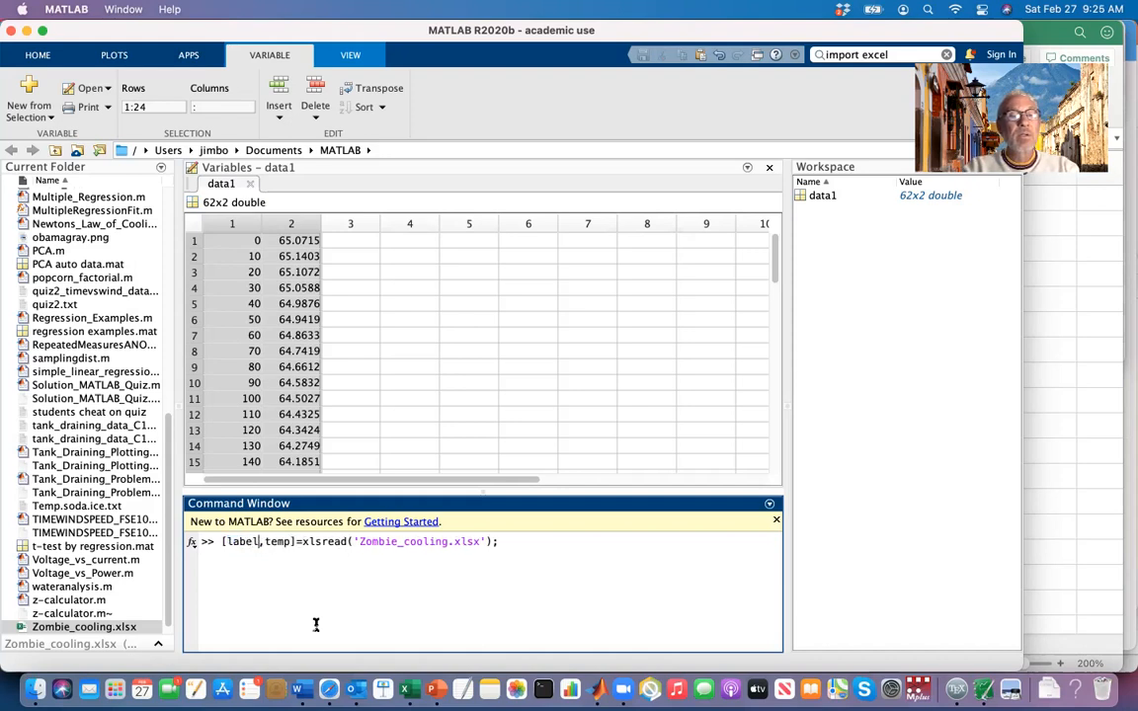
pyautogui.doubleClick(282, 543)
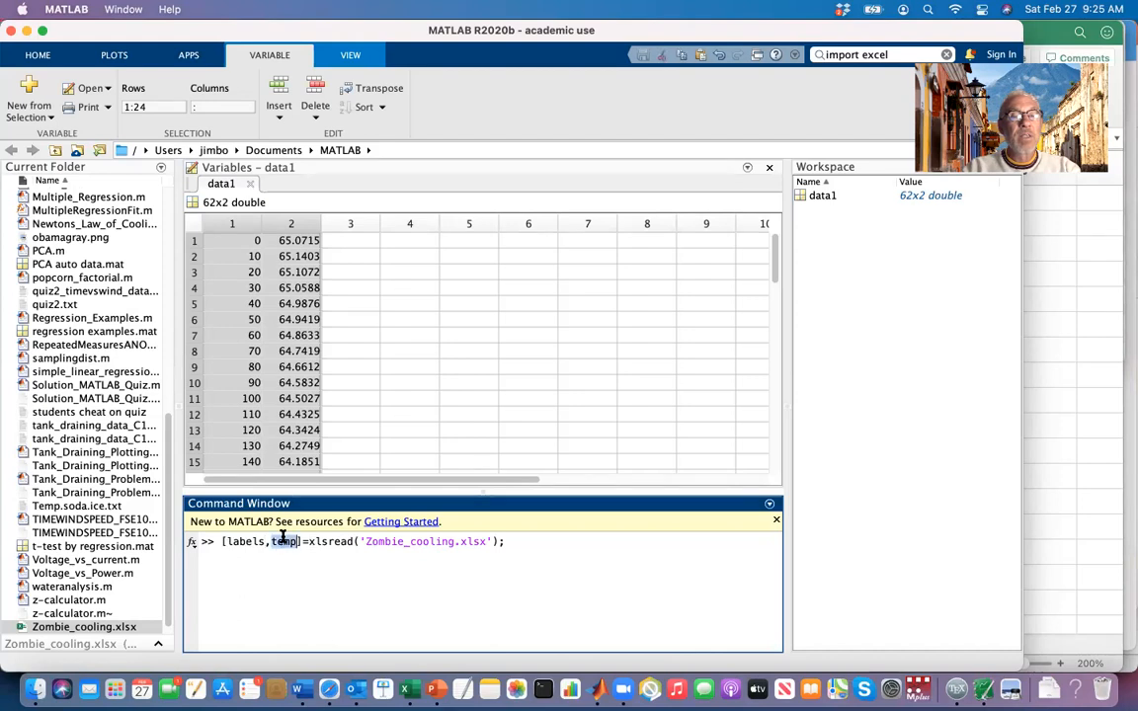
pyautogui.write('data')
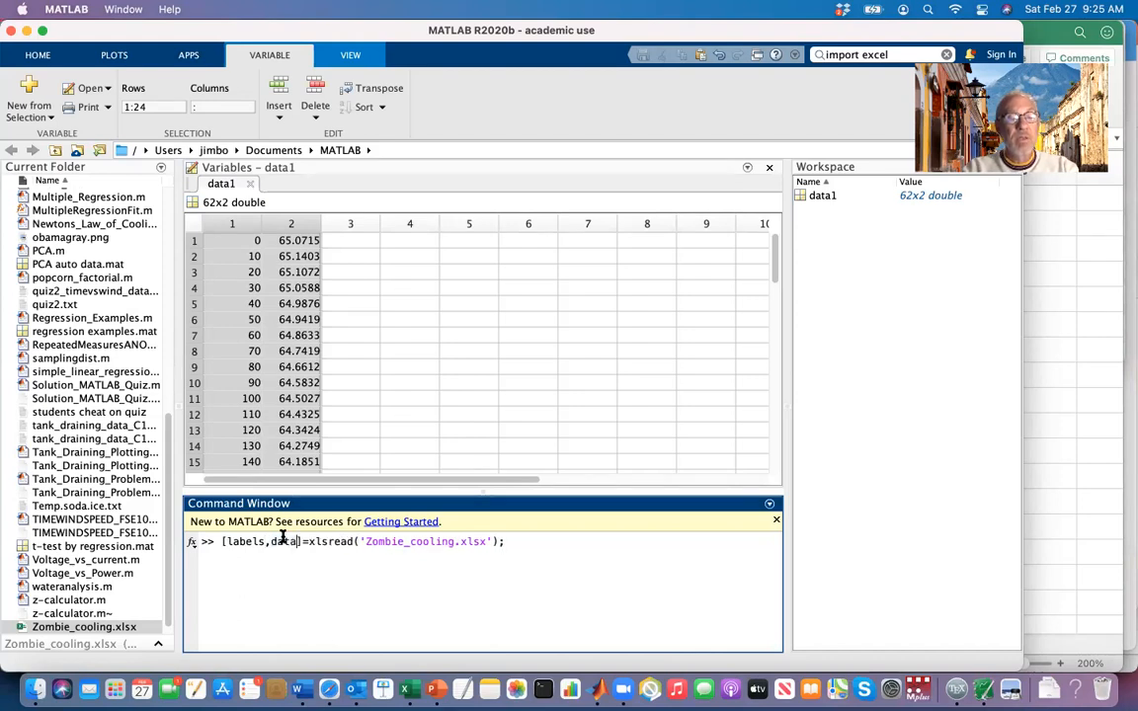
pyautogui.write('2')
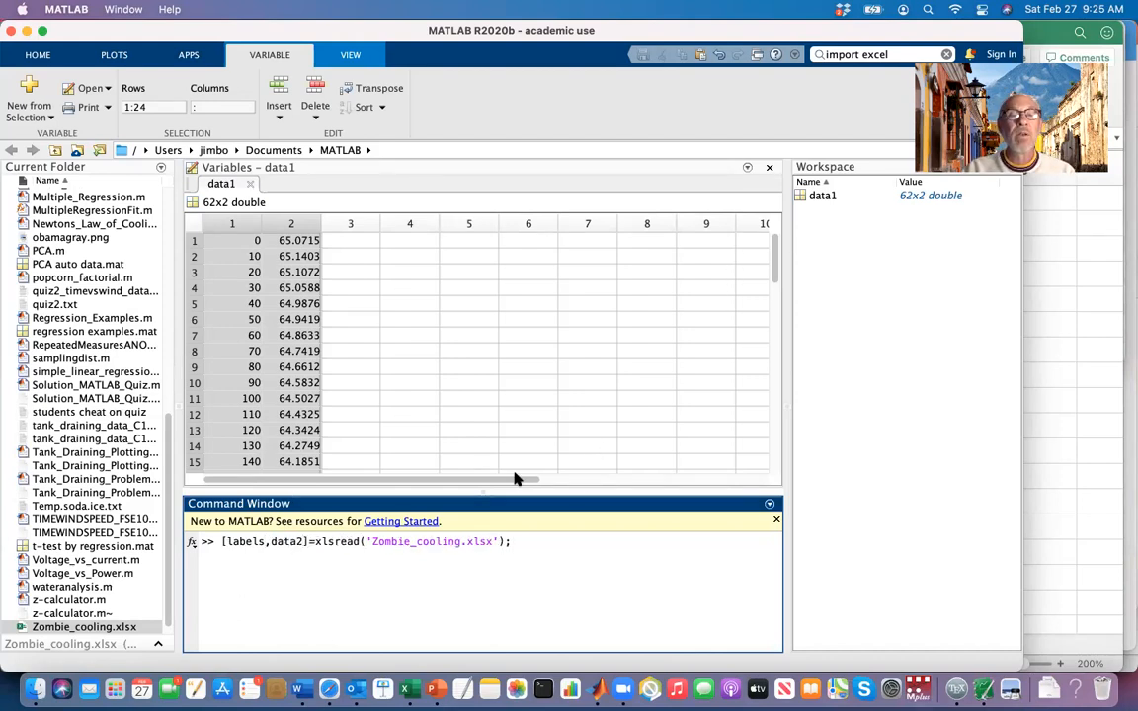
pyautogui.moveTo(315, 543); pyautogui.dragTo(499, 538)
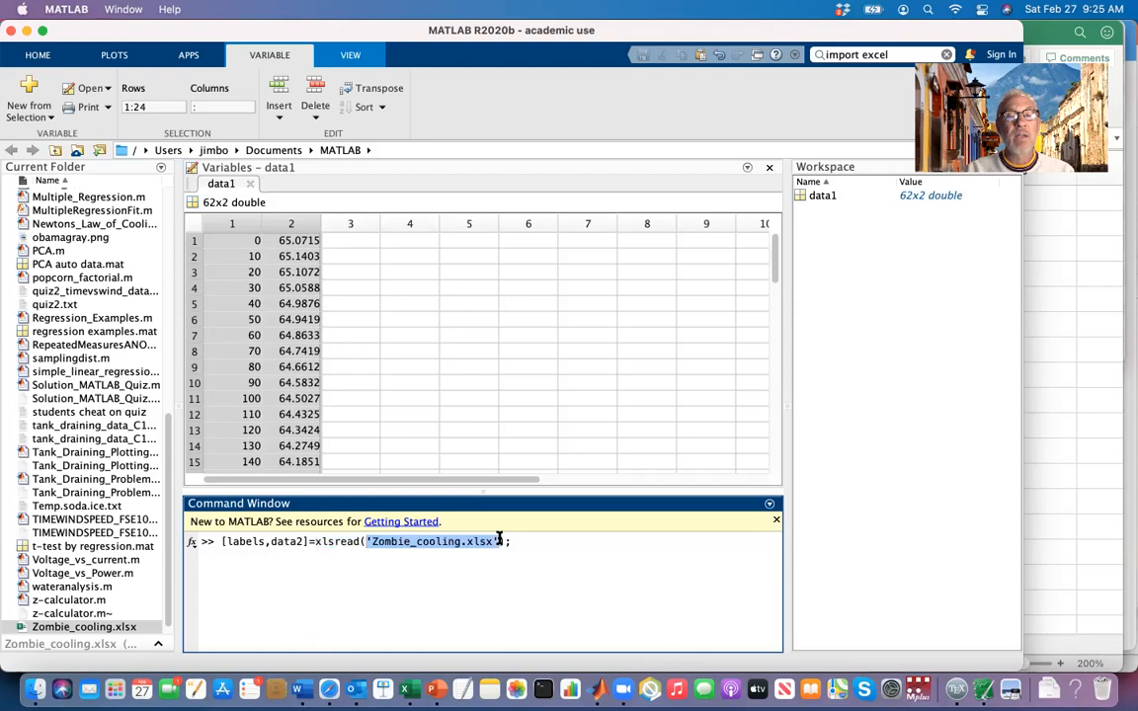
pyautogui.click(374, 546)
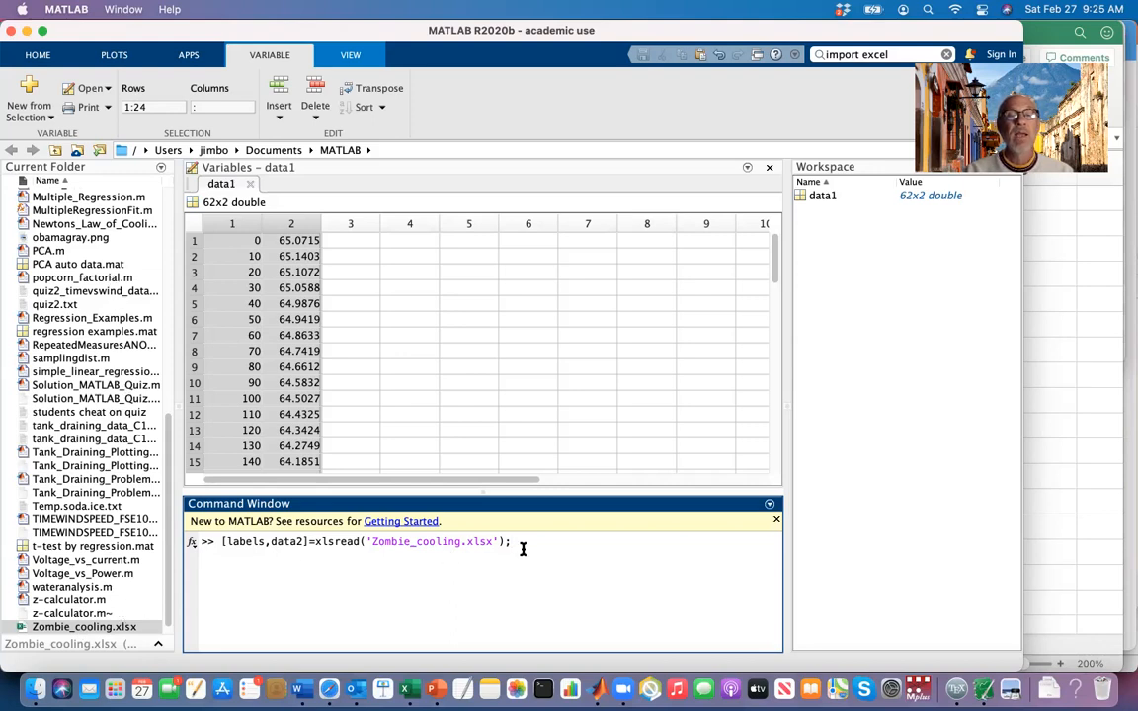
# Run the xlsread command with outputs labels and data2, and open both variables to check what each holds
pyautogui.press('Return')
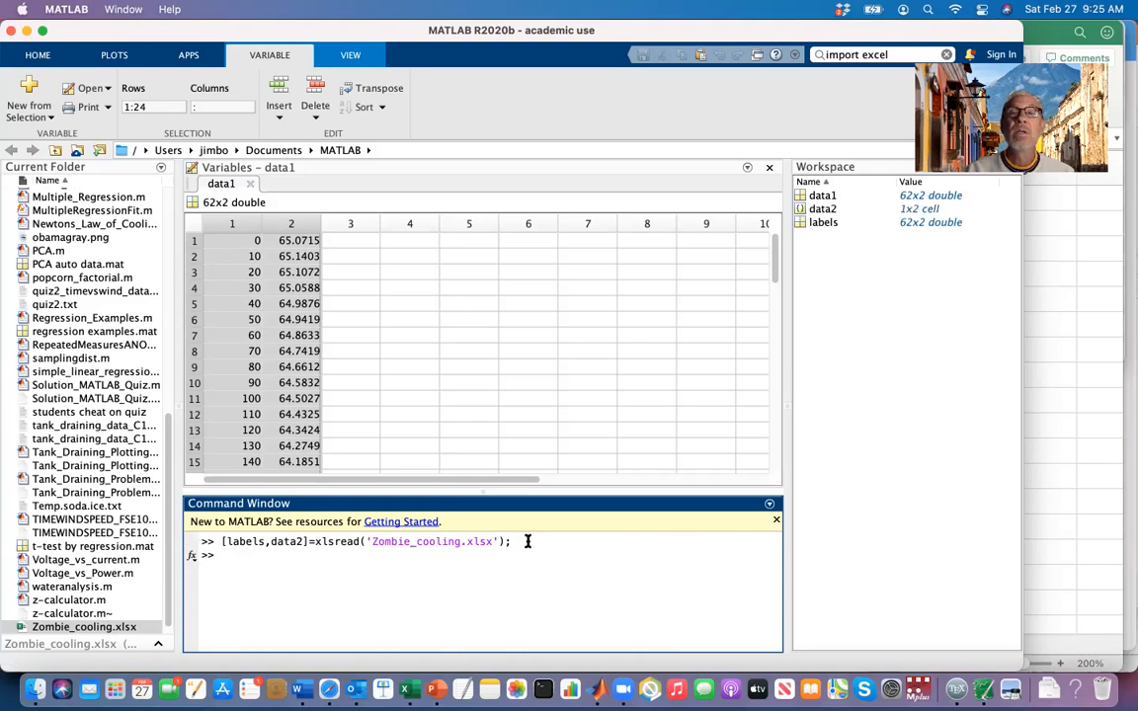
pyautogui.doubleClick(827, 224)
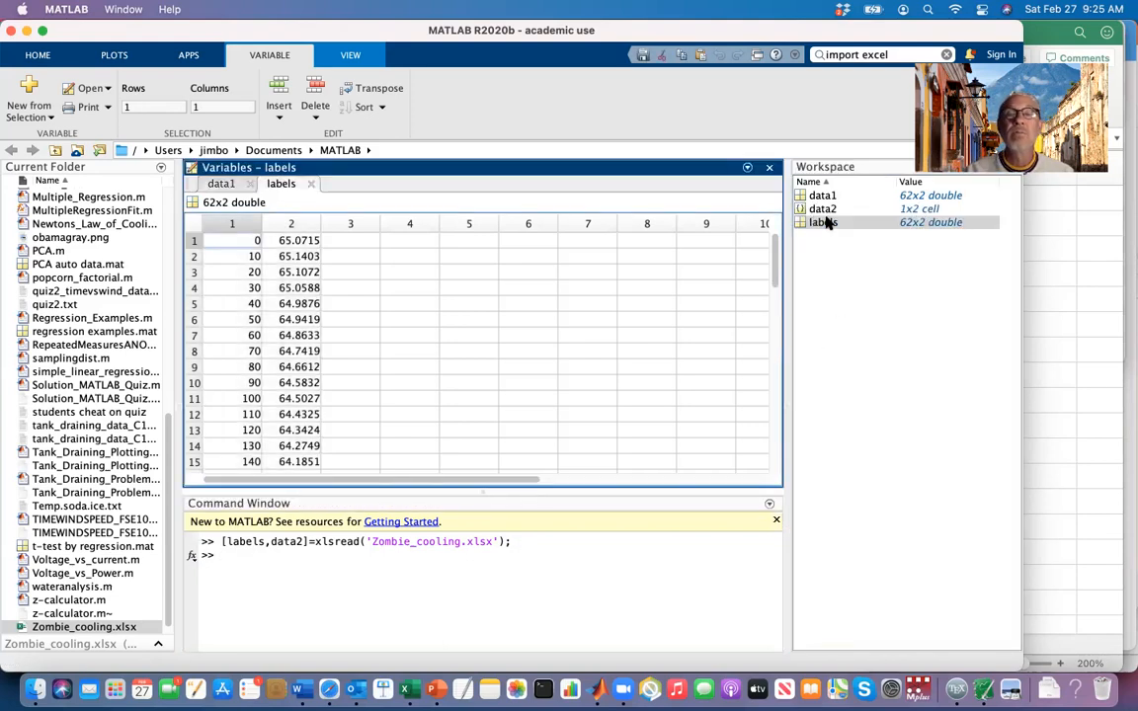
pyautogui.doubleClick(824, 211)
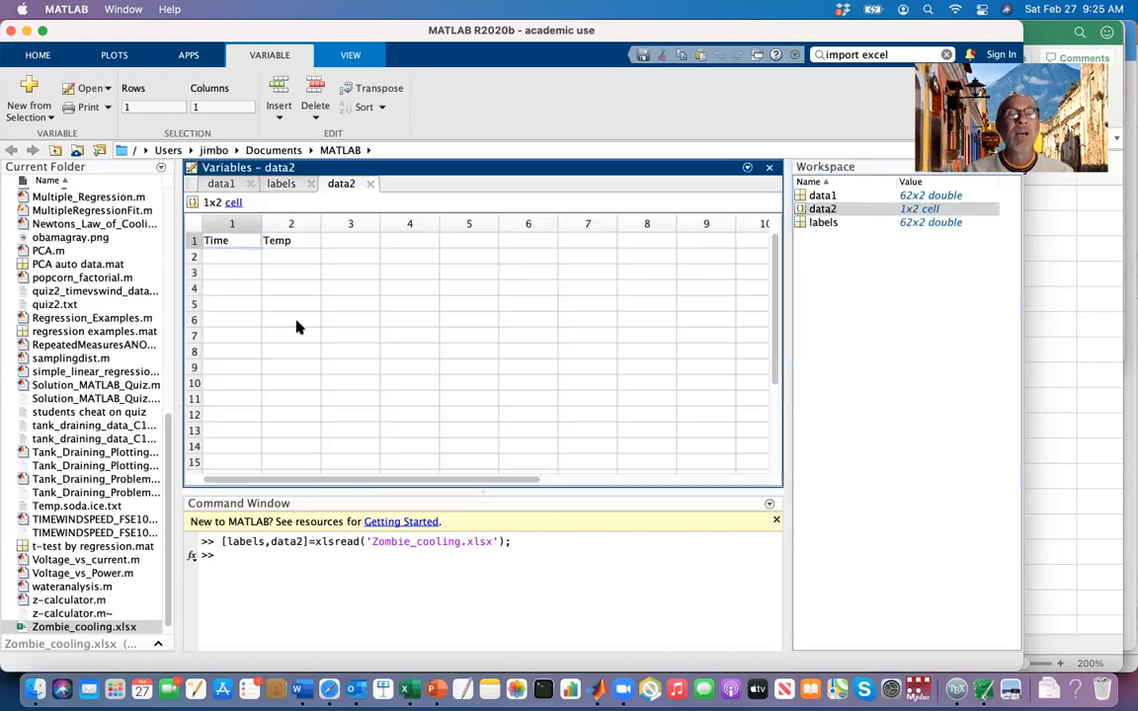
pyautogui.doubleClick(259, 542)
pyautogui.doubleClick(288, 541)
# Run [data2,labels]=xlsread('Zombie_cooling.xlsx'); with the output variables swapped, and check the contents of labels and data2
pyautogui.click(246, 554)
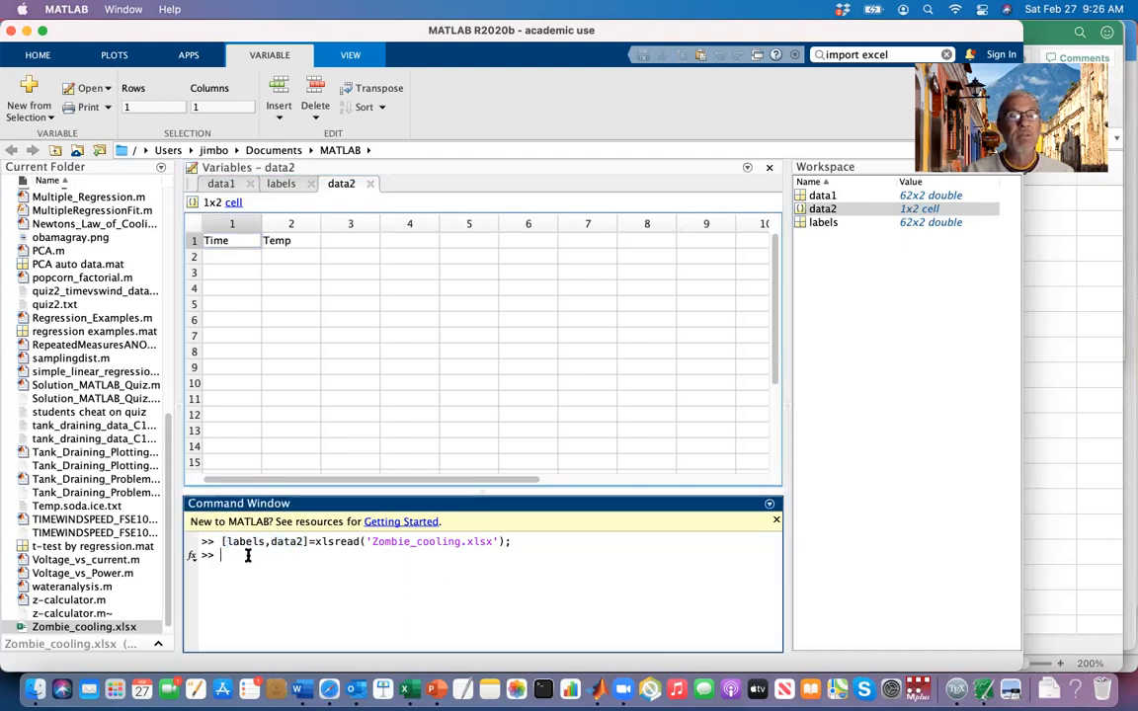
pyautogui.press('Up')
pyautogui.doubleClick(237, 555)
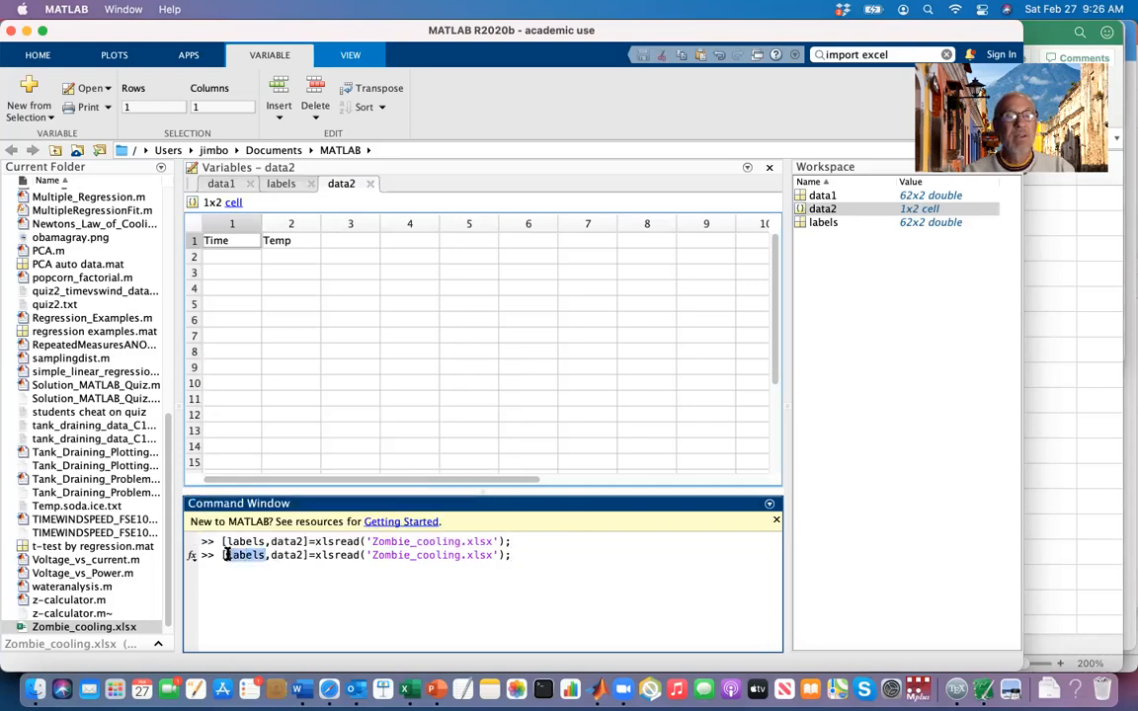
pyautogui.press('BackSpace')
pyautogui.doubleClick(237, 555)
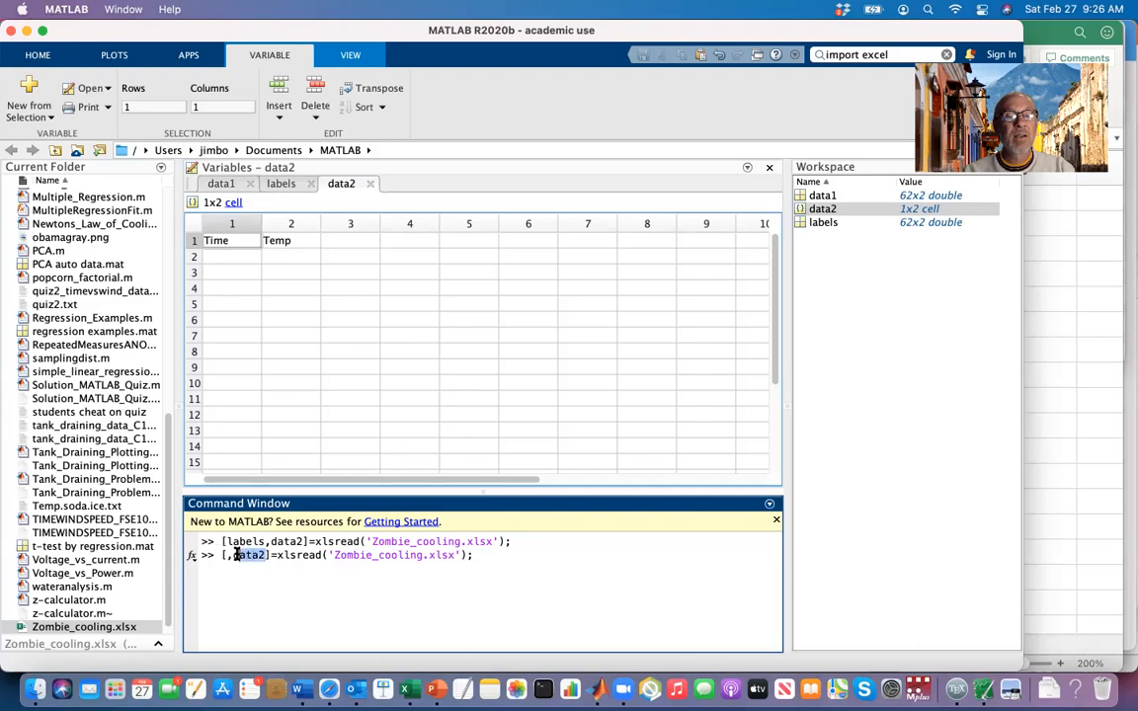
pyautogui.write('labels')
pyautogui.click(226, 556)
pyautogui.write('data2')
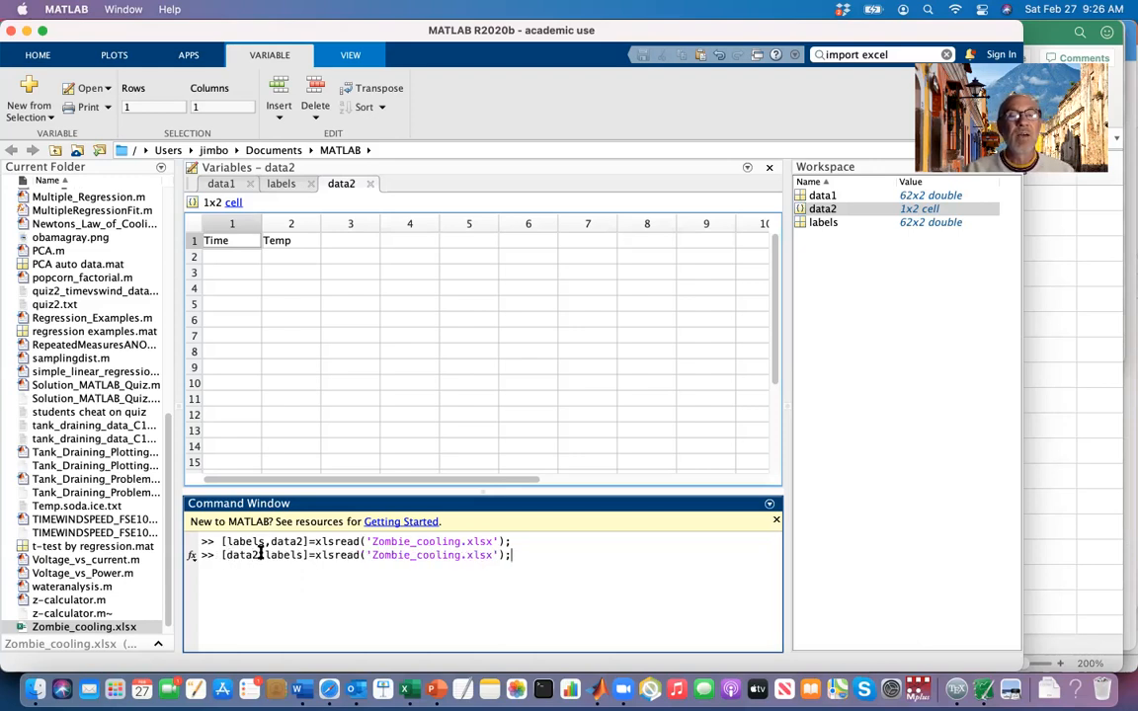
pyautogui.press('Return')
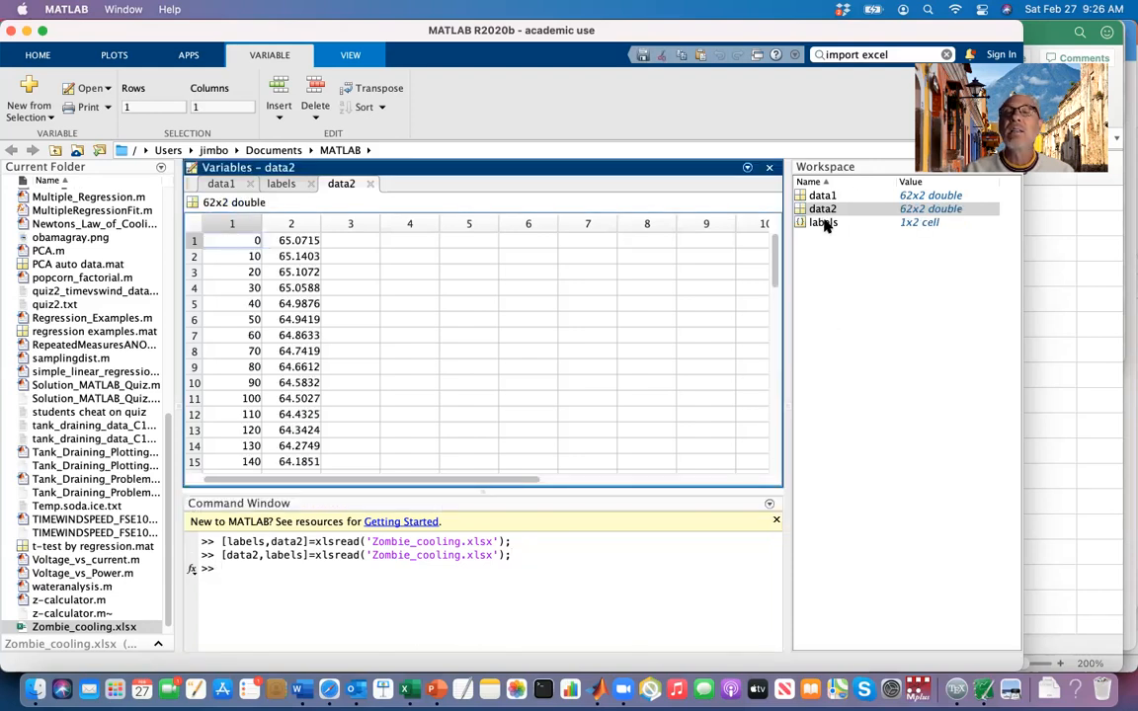
pyautogui.doubleClick(826, 225)
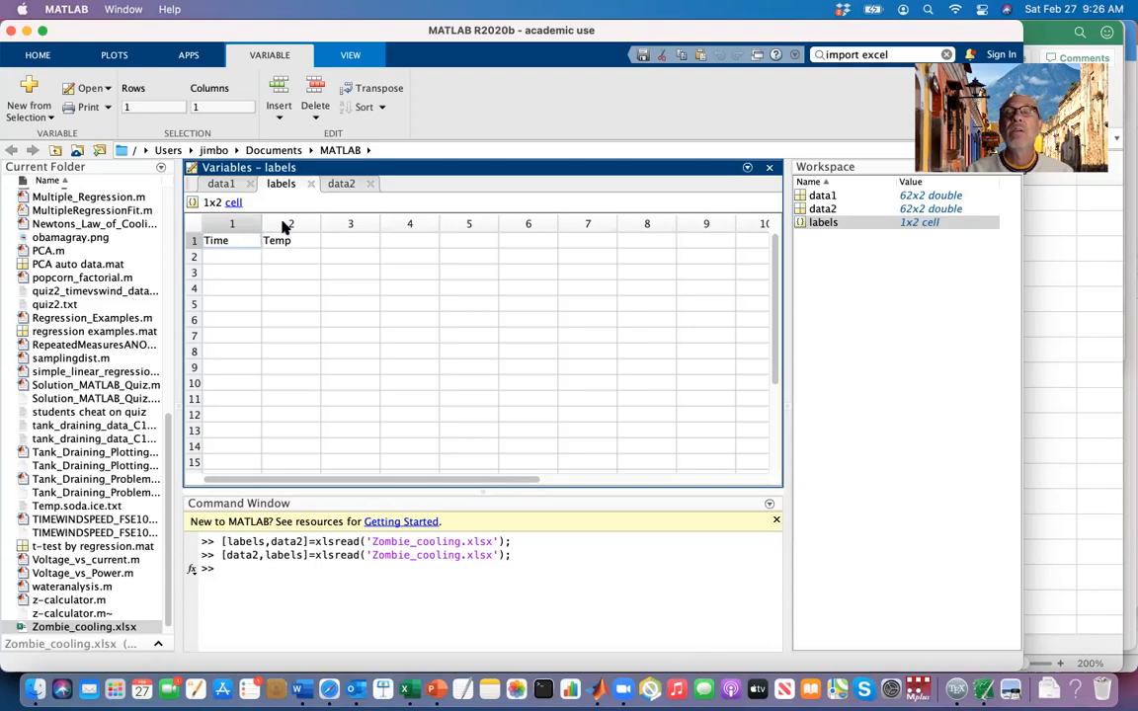
pyautogui.doubleClick(823, 210)
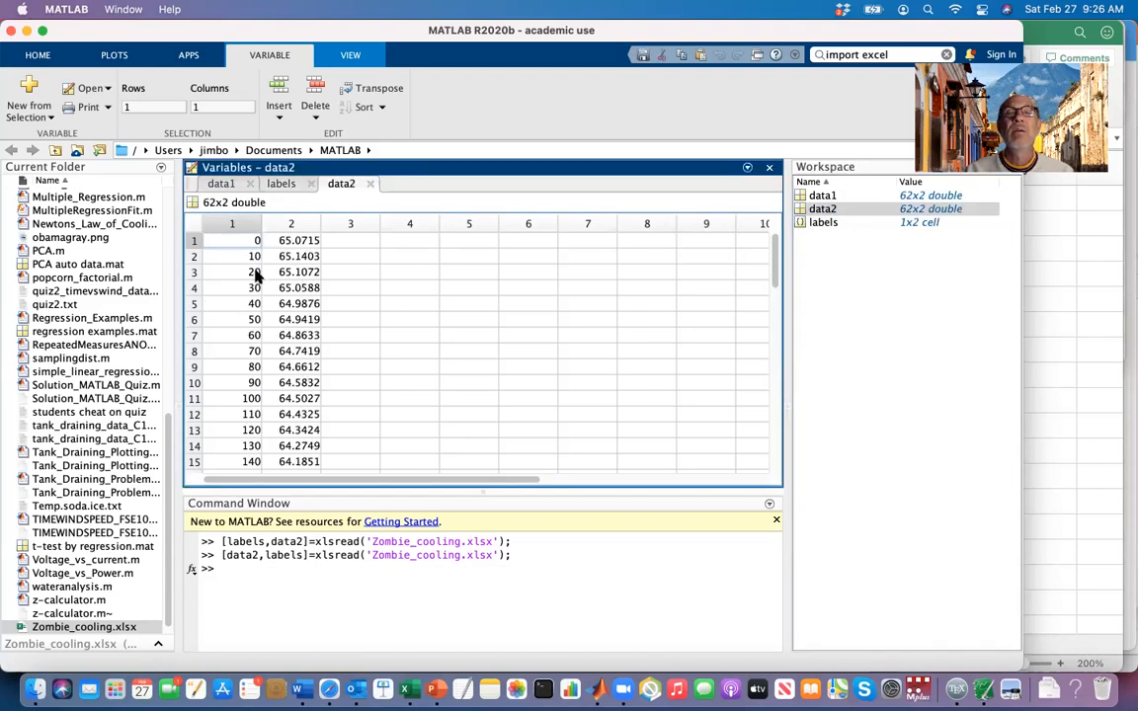
# Extract the first column of data2 into a new variable with time=data2(:,1);
pyautogui.click(263, 573)
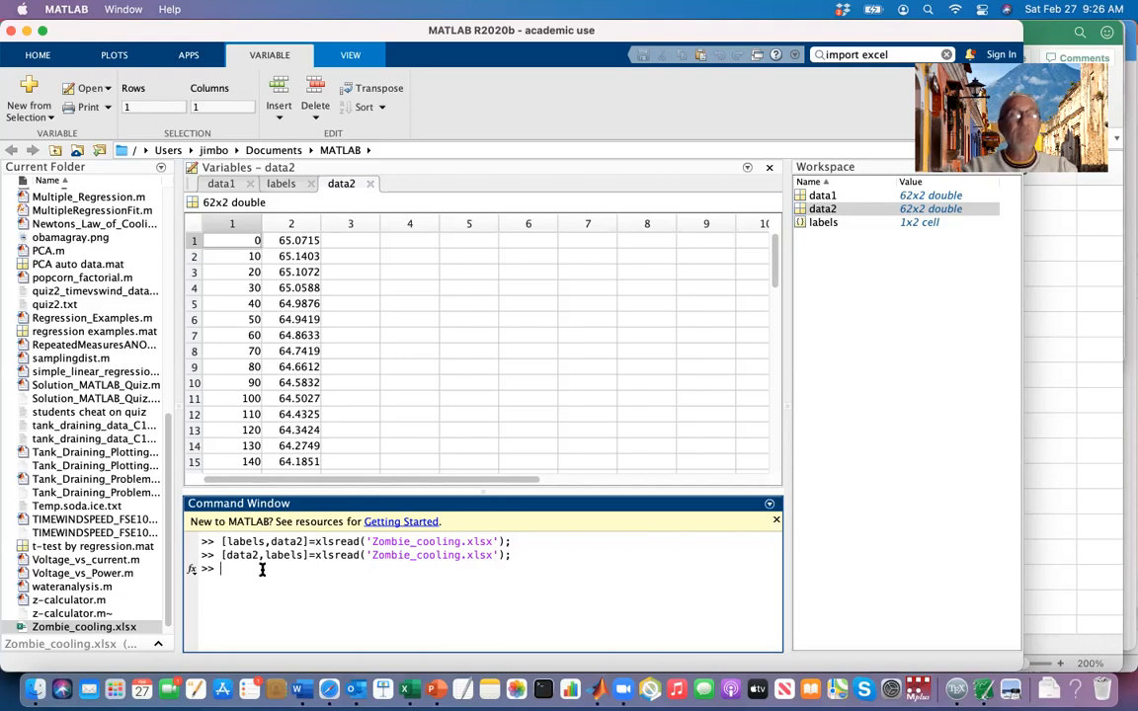
pyautogui.write("'time")
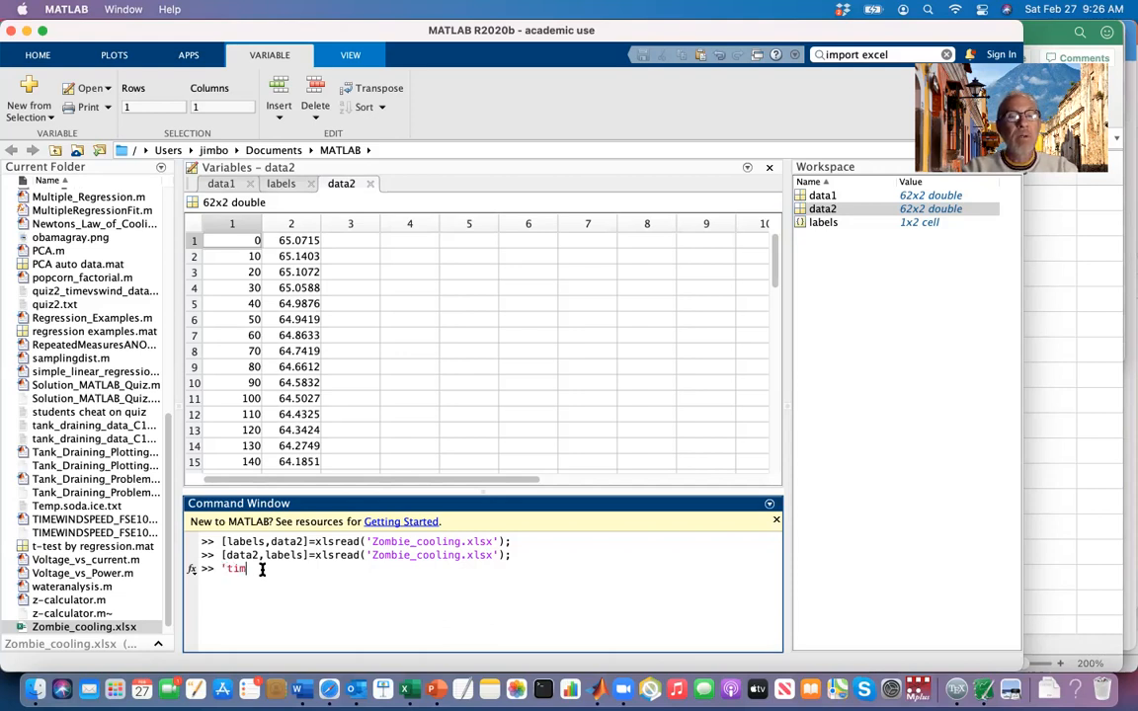
pyautogui.press('BackSpace')
pyautogui.press('BackSpace')
pyautogui.press('BackSpace')
pyautogui.press('BackSpace')
pyautogui.press('BackSpace')
pyautogui.write('time=data2(:')
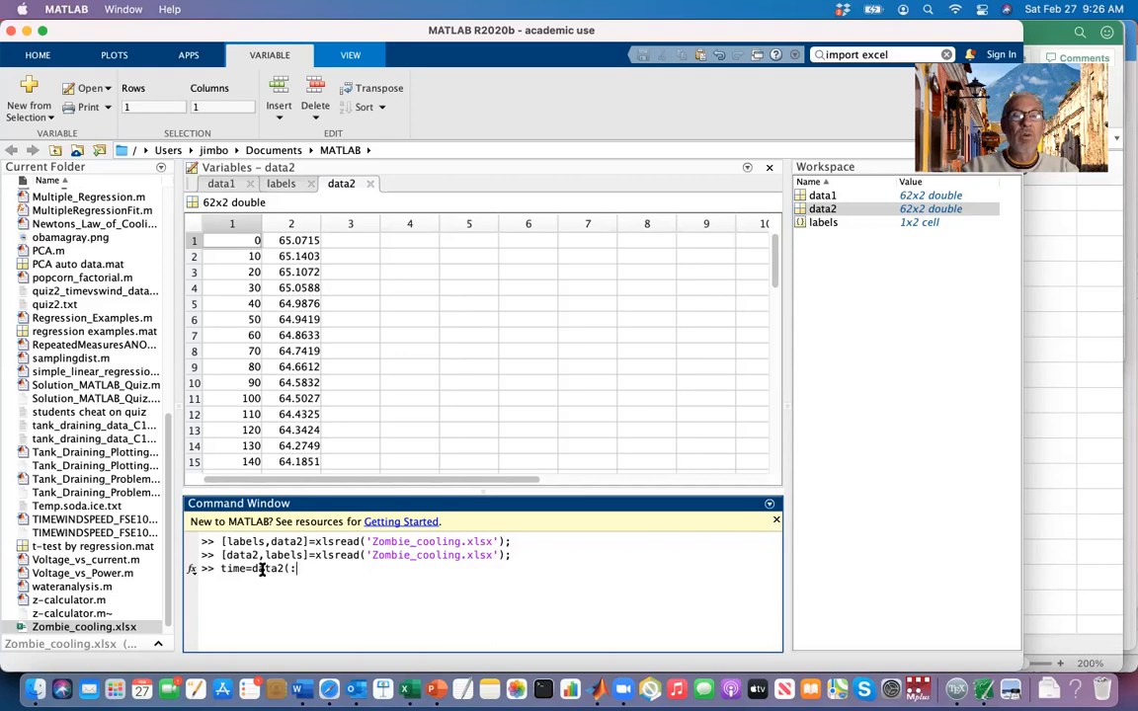
pyautogui.write(',1);')
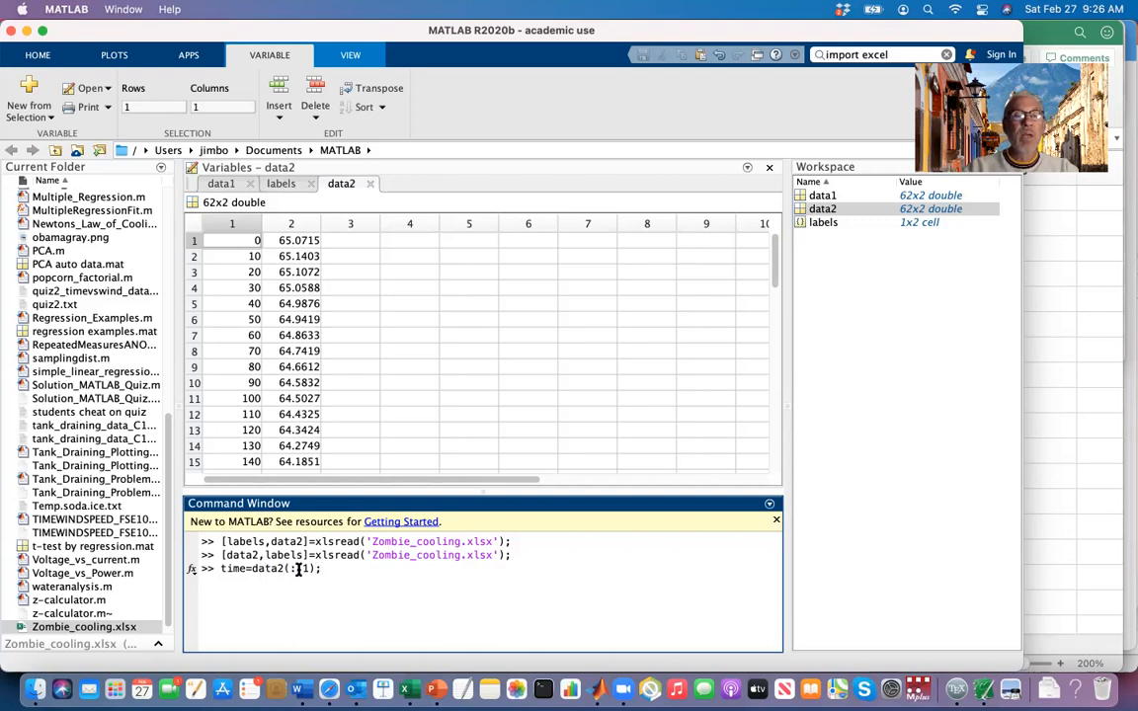
pyautogui.doubleClick(289, 569)
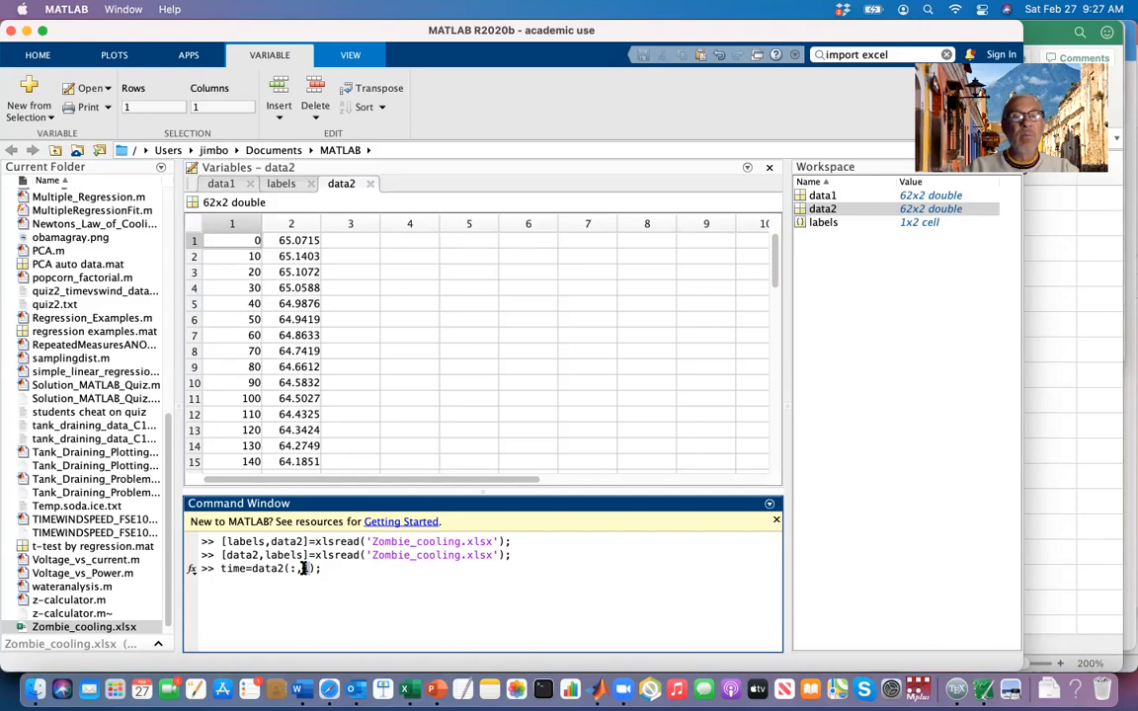
pyautogui.click(310, 568)
pyautogui.press('Return')
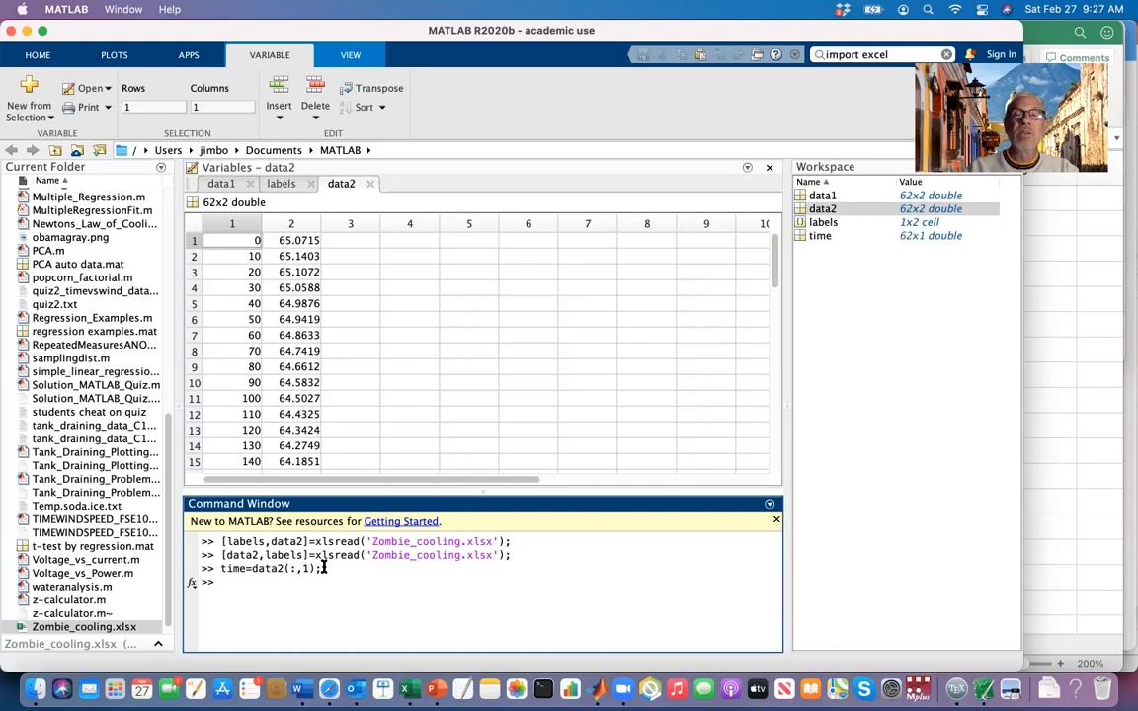
# Open the time variable and look through its values
pyautogui.doubleClick(820, 237)
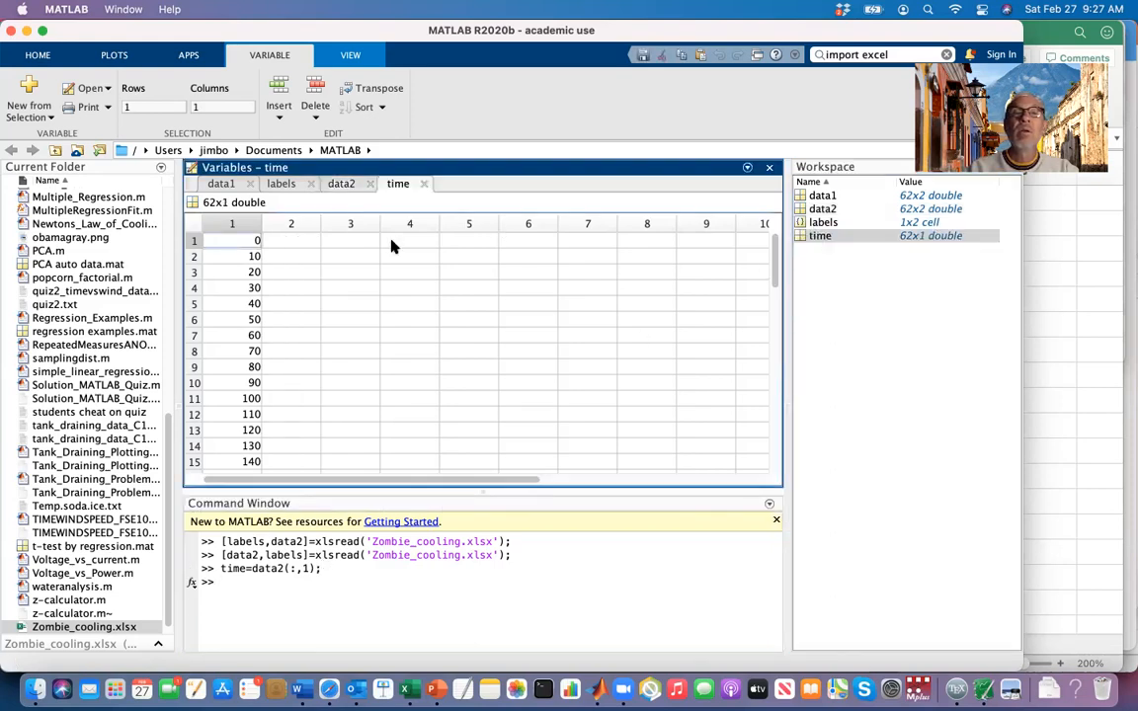
pyautogui.scroll(-8, 358, 296)
pyautogui.scroll(8, 359, 295)
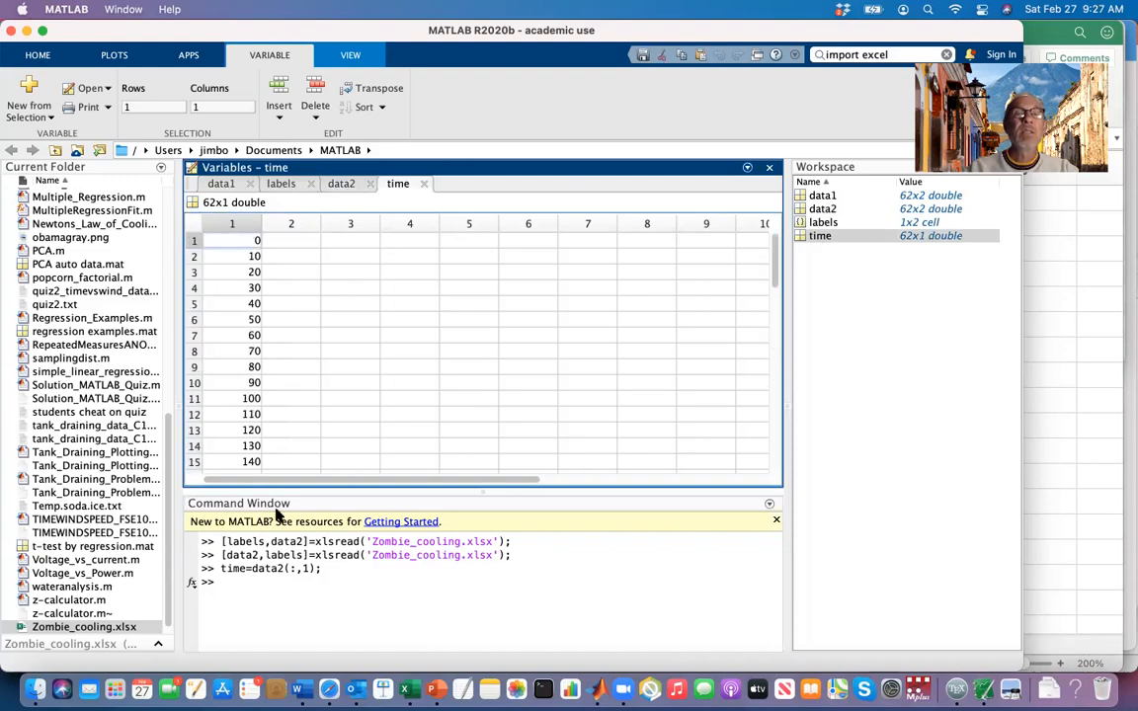
# Extract the second column of data2 into a new variable with temp=data2(:,2);
pyautogui.click(252, 582)
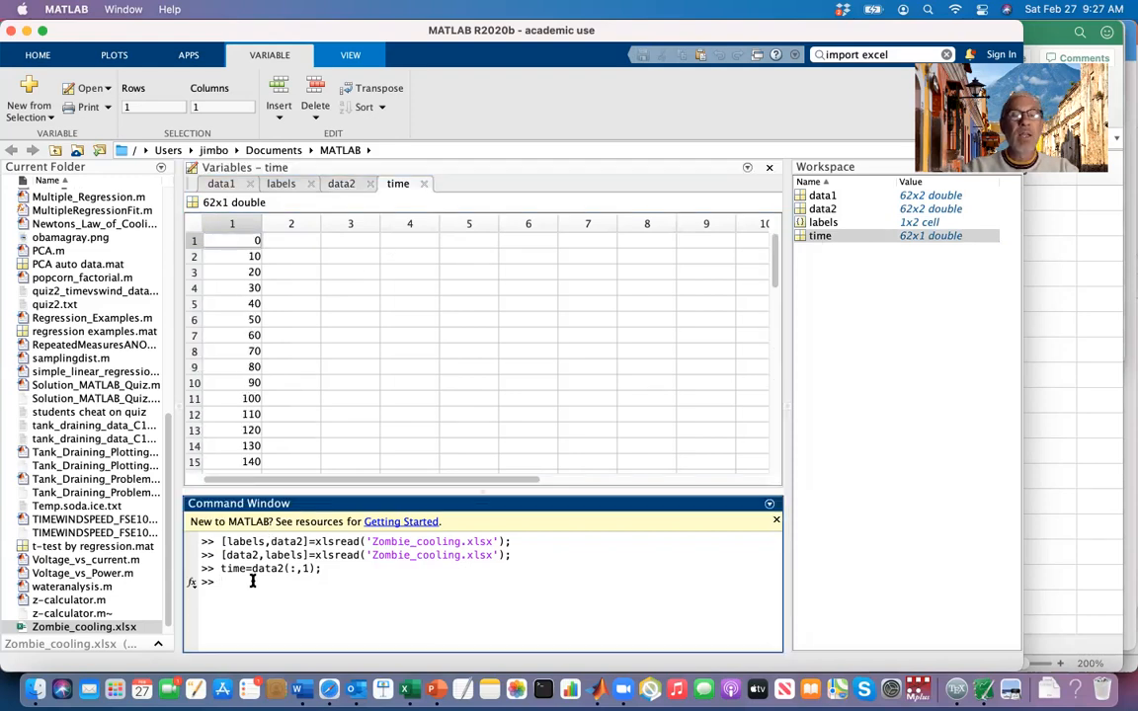
pyautogui.write('temp=data')
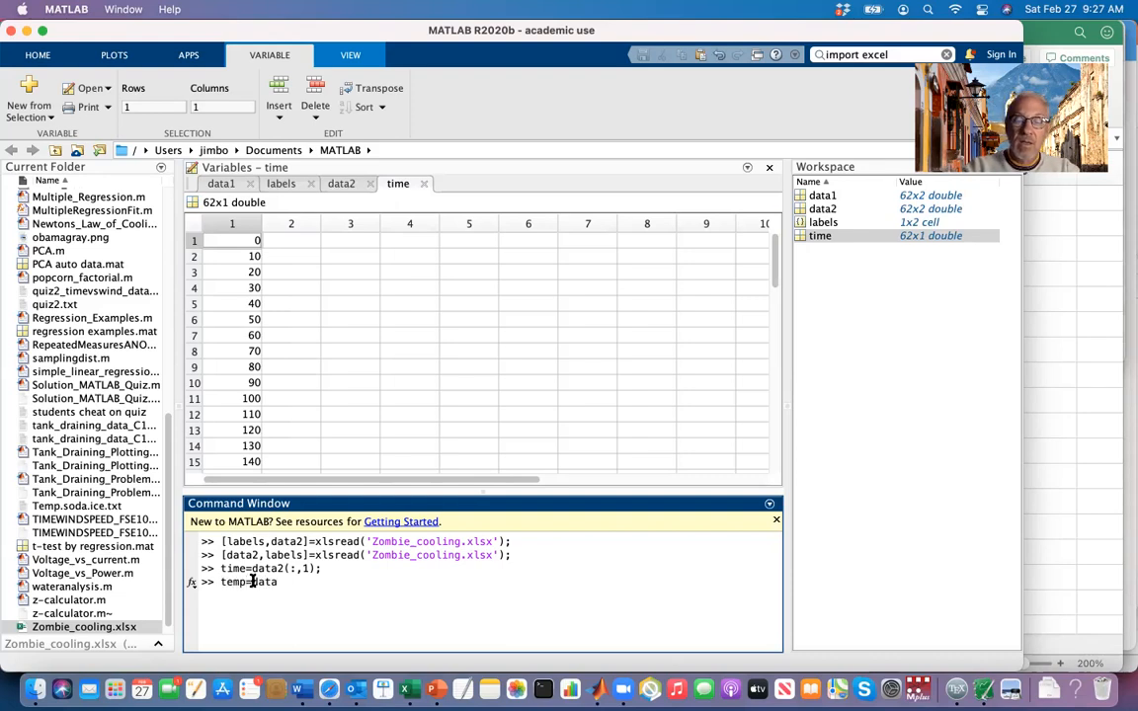
pyautogui.write('2(')
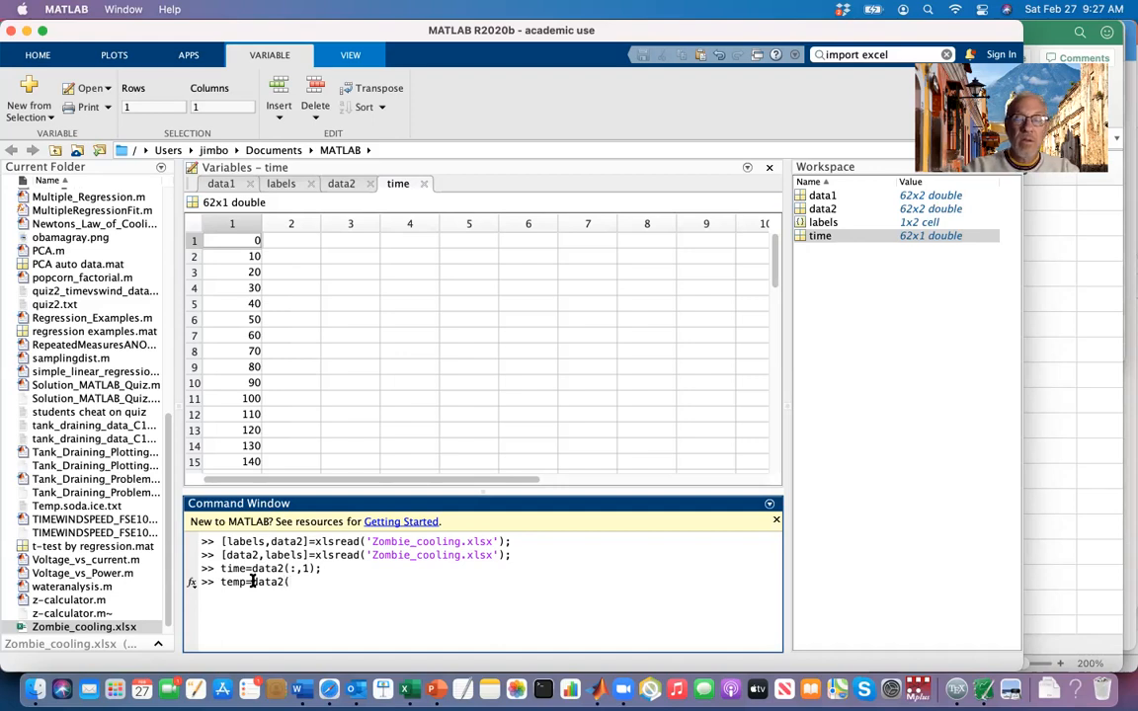
pyautogui.write(':,2)')
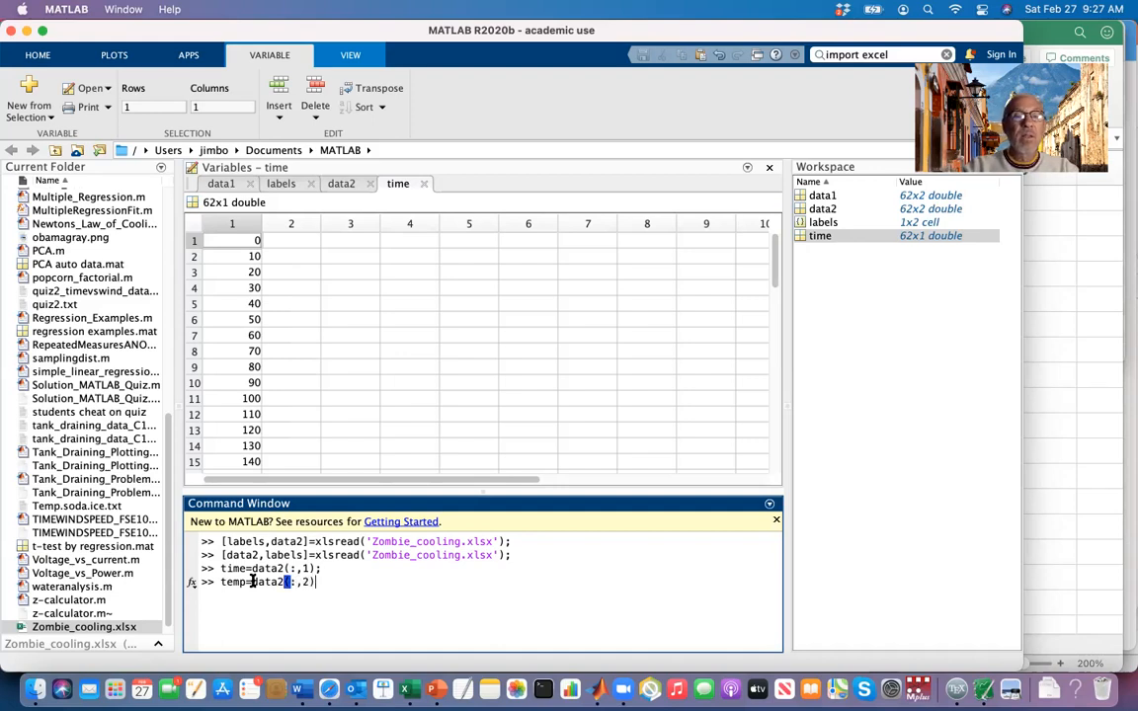
pyautogui.write(';')
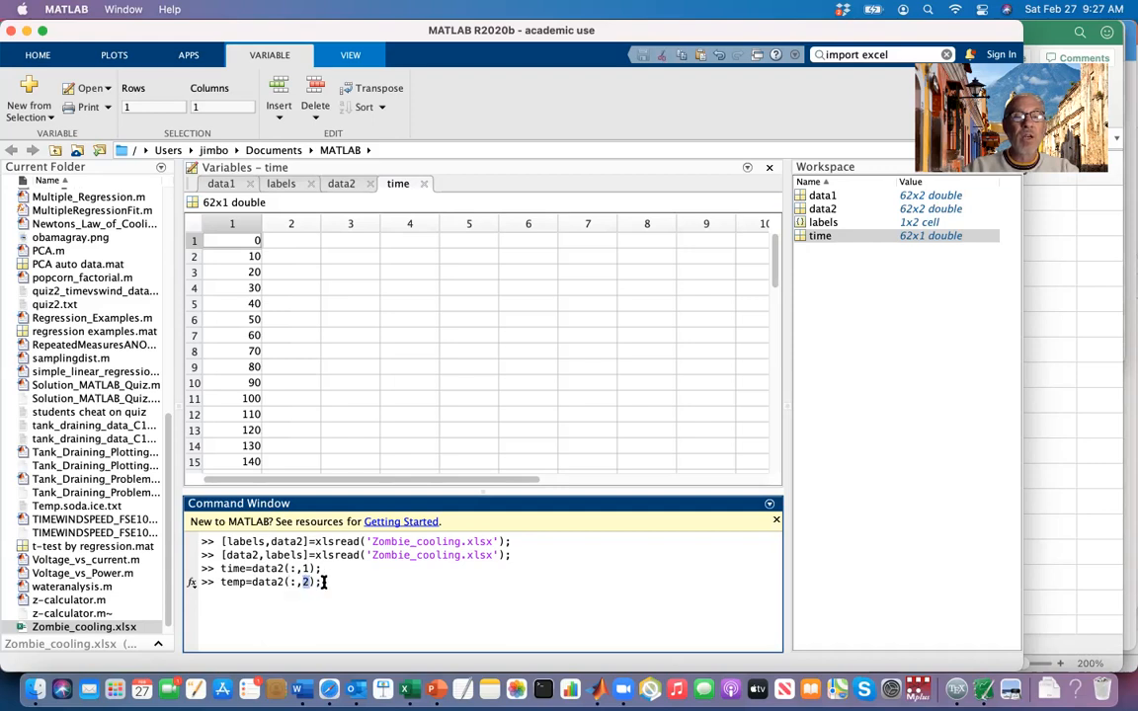
pyautogui.press('Return')
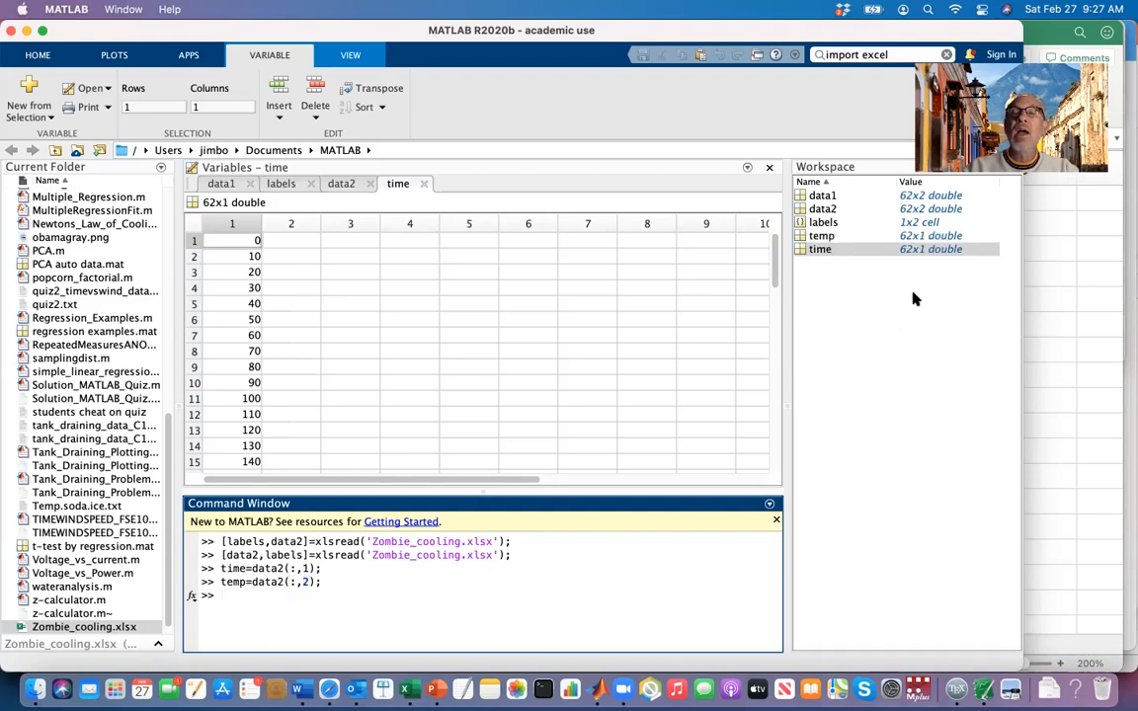
# Open the temp and time variables in turn to compare their contents
pyautogui.click(804, 238)
pyautogui.doubleClick(803, 238)
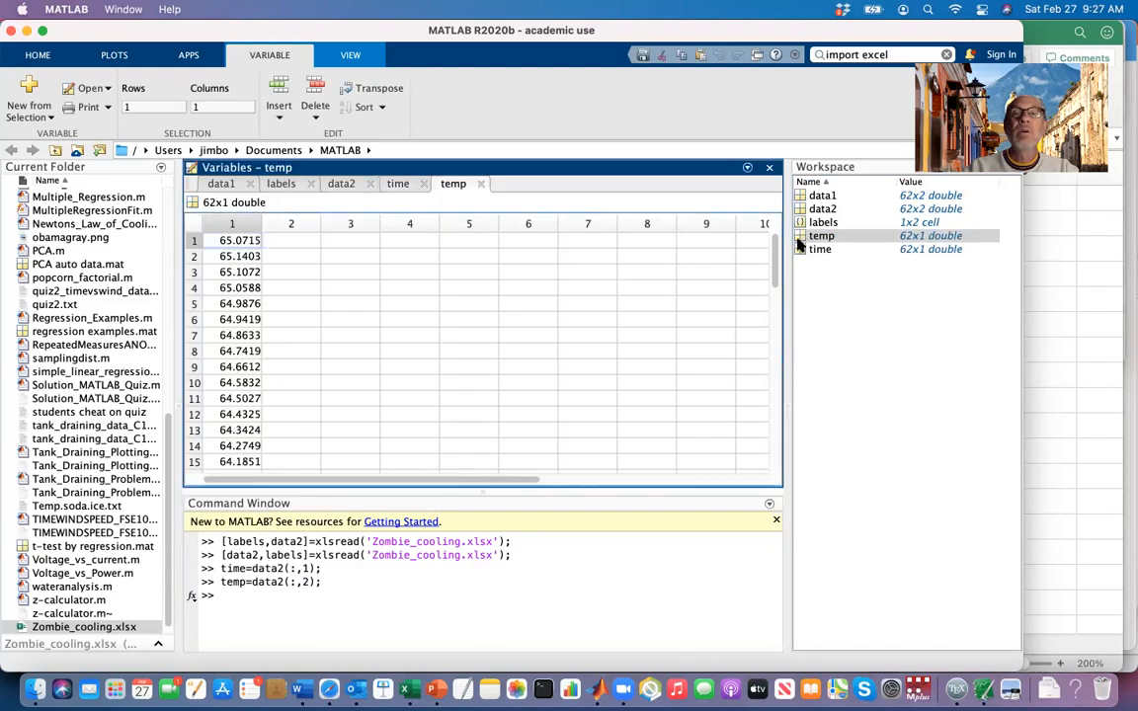
pyautogui.doubleClick(801, 250)
pyautogui.click(802, 238)
pyautogui.click(801, 249)
# Plot temperature against time with scatter(time,temp); and bring the Figure 1 window to the front
pyautogui.click(341, 594)
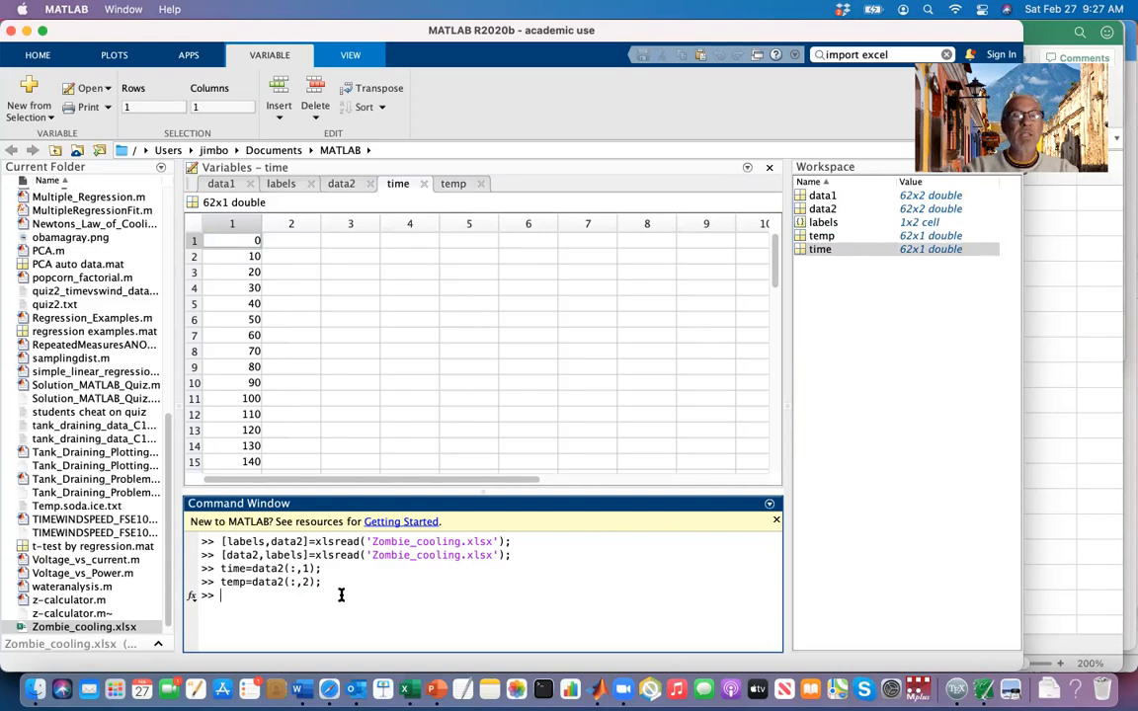
pyautogui.write('scatter')
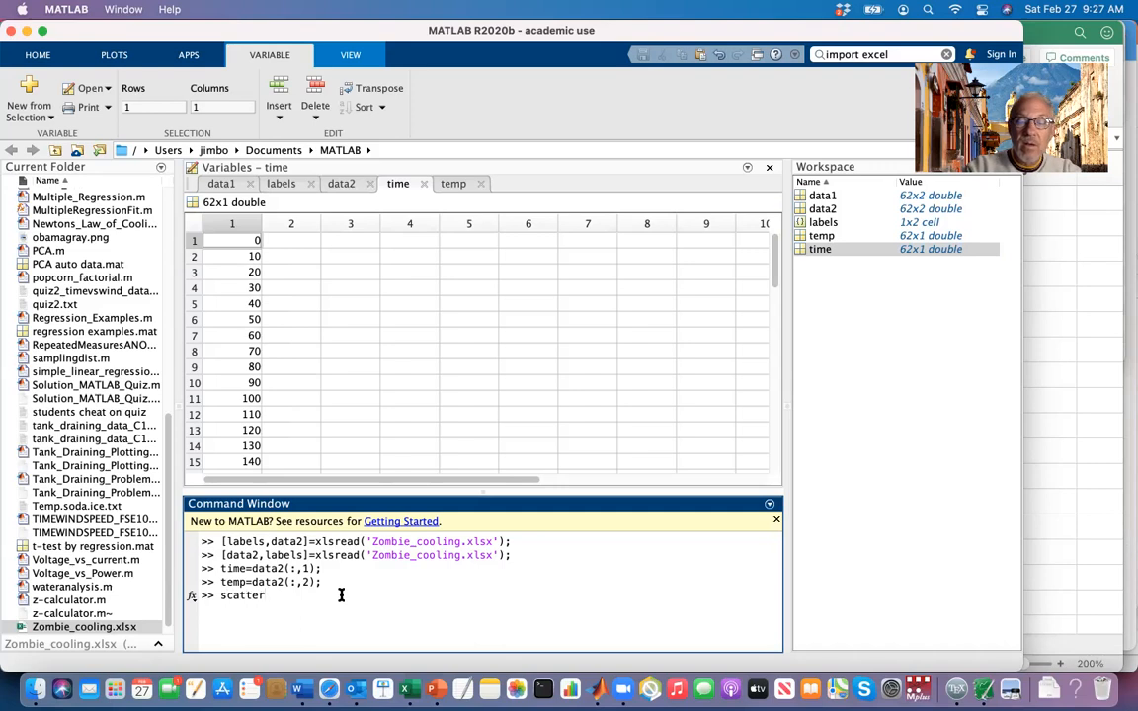
pyautogui.write('time,temp);')
pyautogui.press('Return')
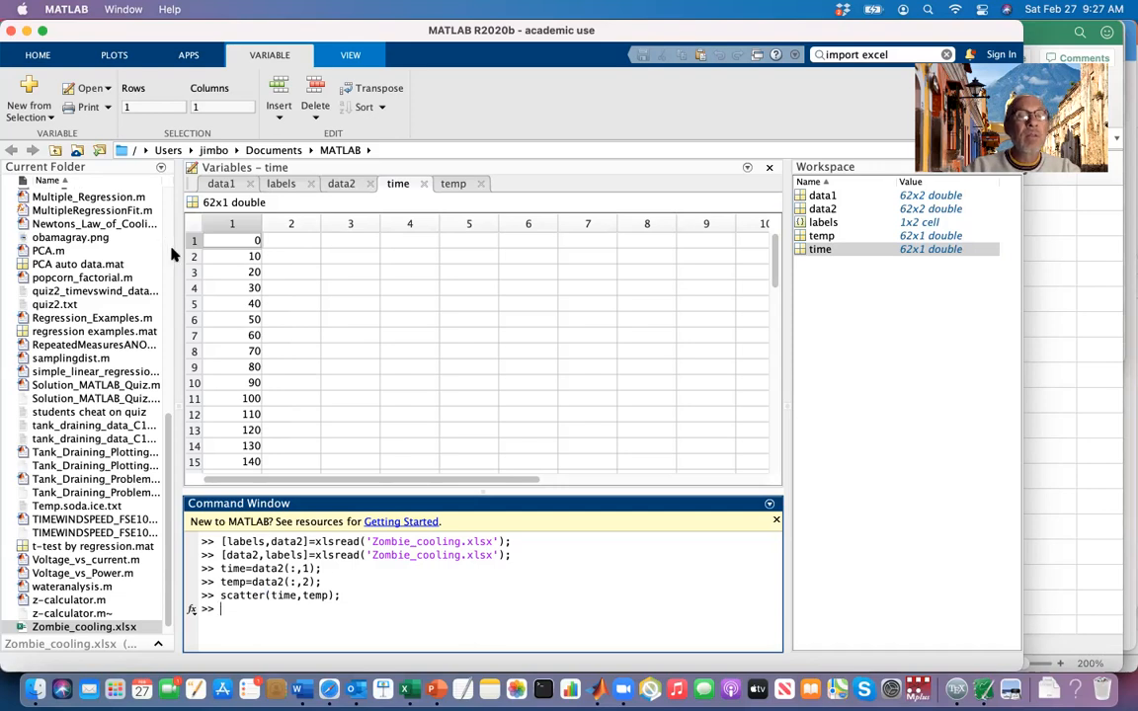
pyautogui.click(124, 9)
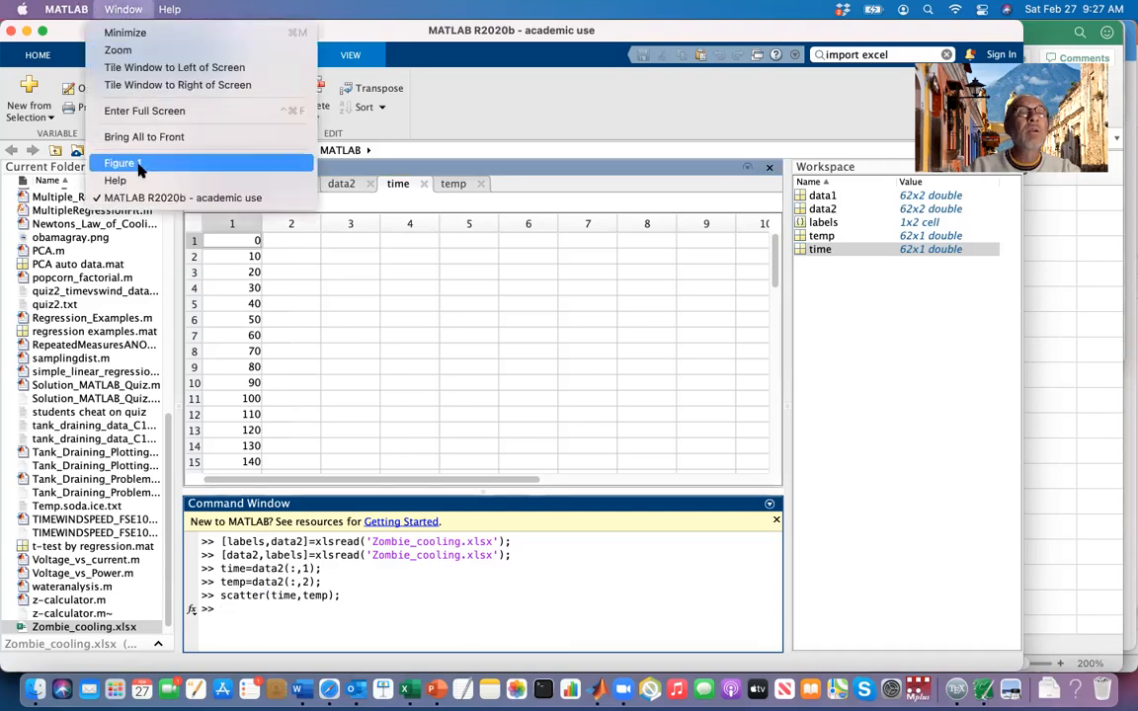
pyautogui.click(138, 163)
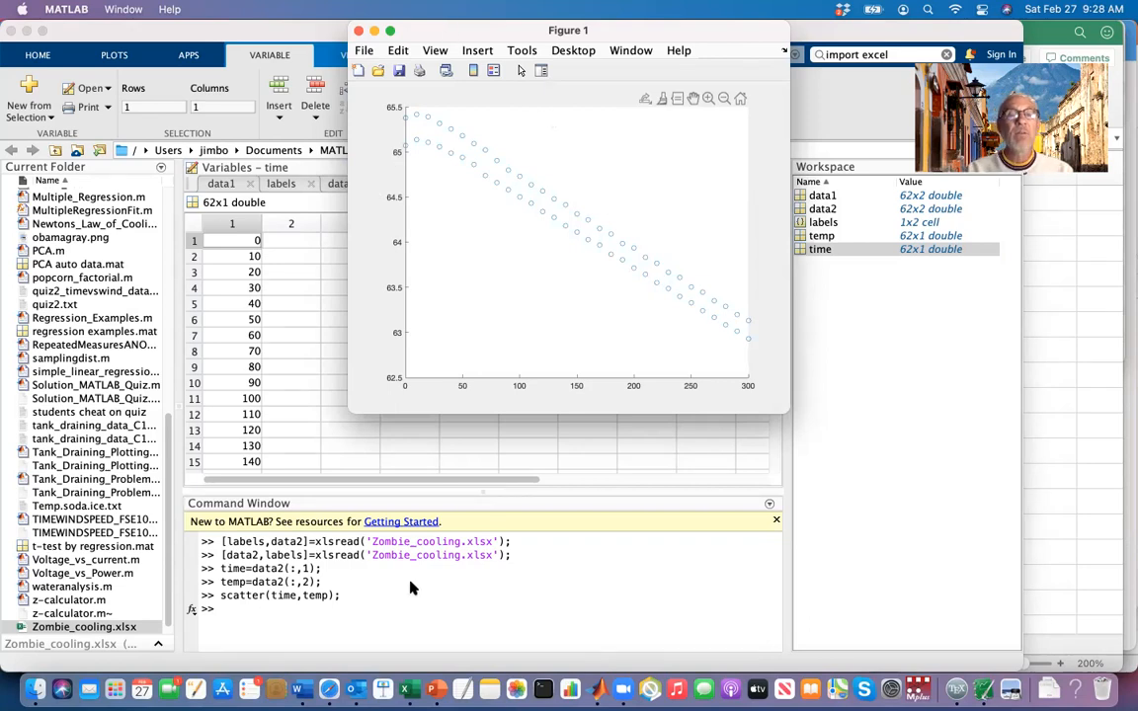
# Switch to Excel and select the time and temperature values in cells A2:B13 of the Data sheet
pyautogui.click(403, 672)
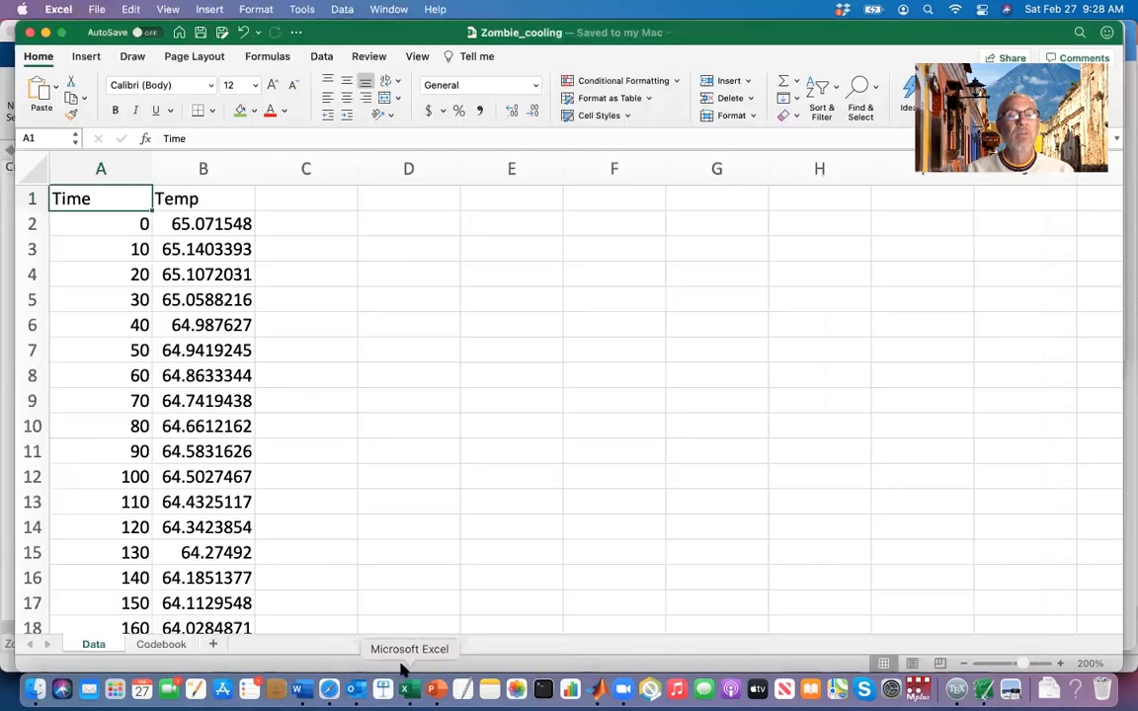
pyautogui.scroll(-5, 316, 385)
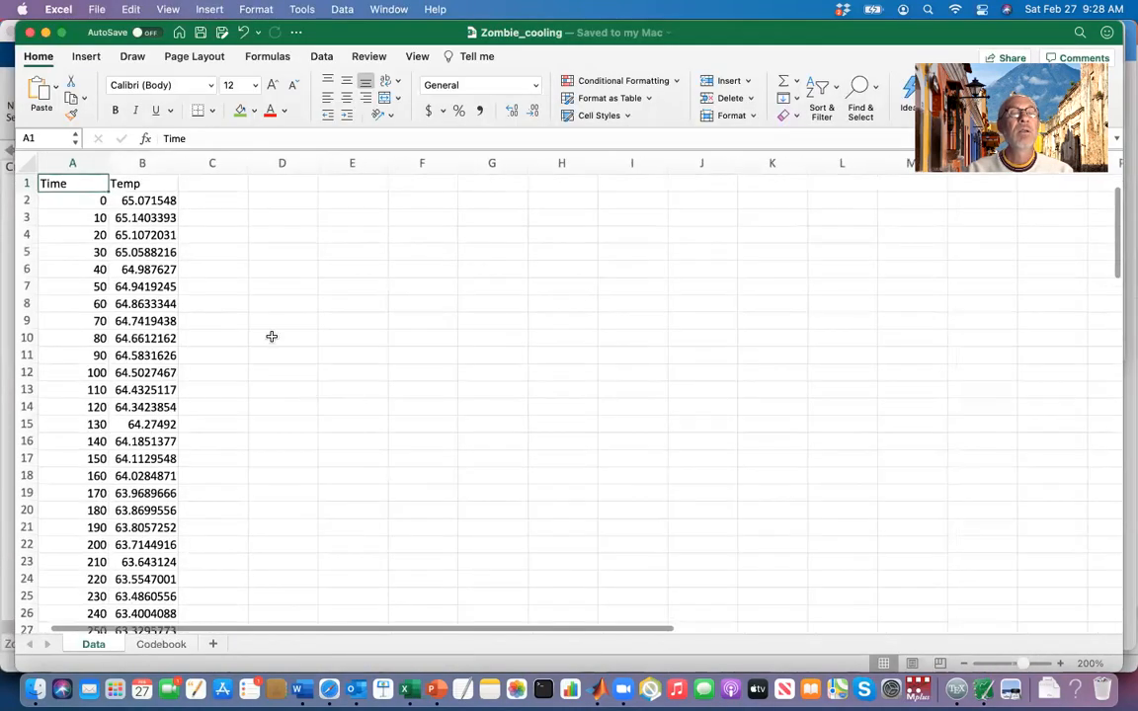
pyautogui.moveTo(67, 200); pyautogui.dragTo(141, 541)
pyautogui.moveTo(52, 181); pyautogui.dragTo(136, 301)
pyautogui.click(136, 302)
pyautogui.moveTo(83, 199); pyautogui.dragTo(147, 395)
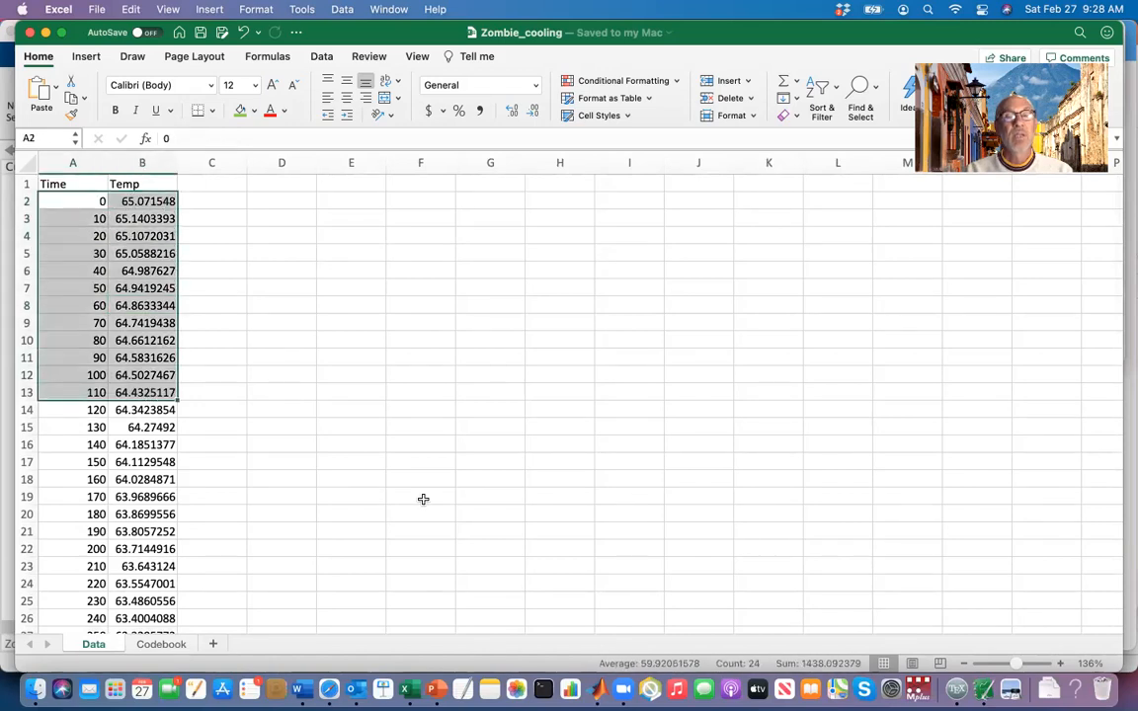
# Switch to MATLAB and create a new empty workspace variable
pyautogui.click(598, 692)
pyautogui.click(263, 193)
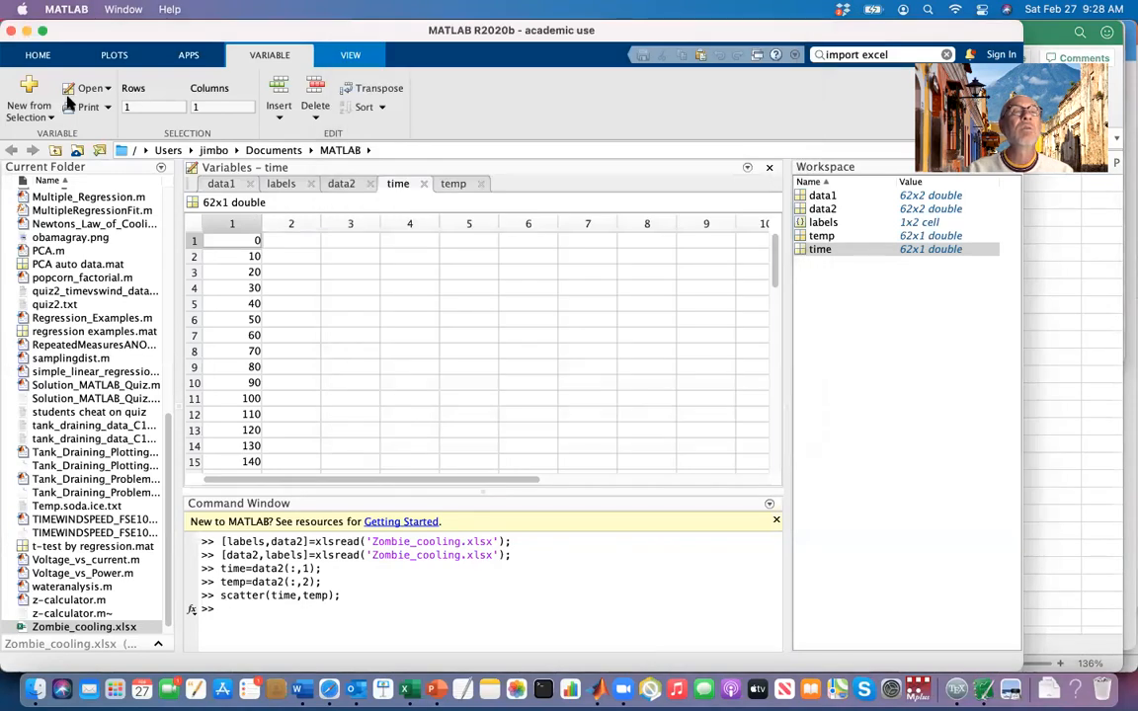
pyautogui.click(37, 55)
pyautogui.click(346, 78)
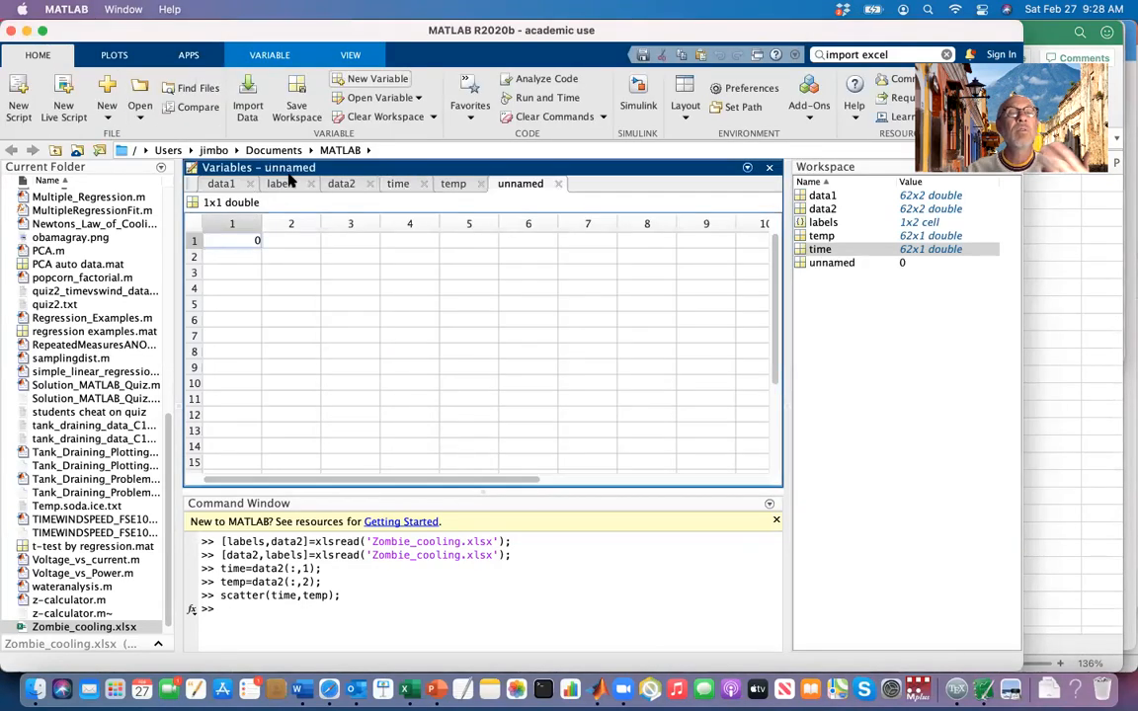
# Try to paste the Excel time and temperature values into the unnamed variable, and close that variable's view
pyautogui.press('super+v')
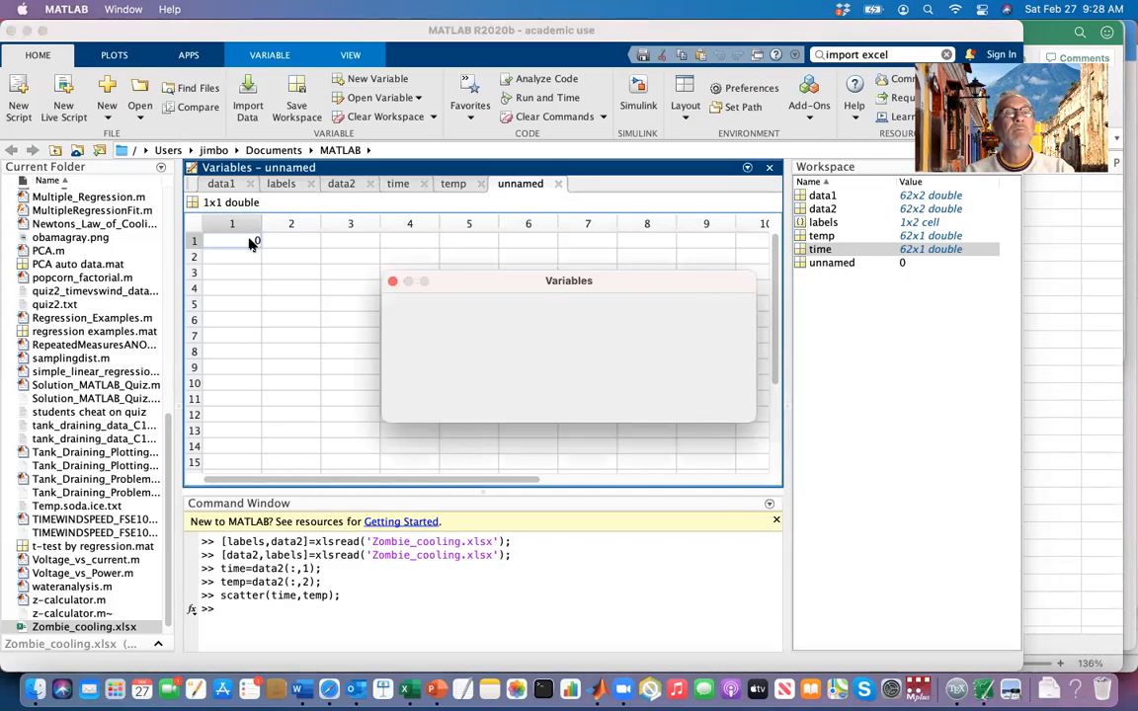
pyautogui.click(704, 399)
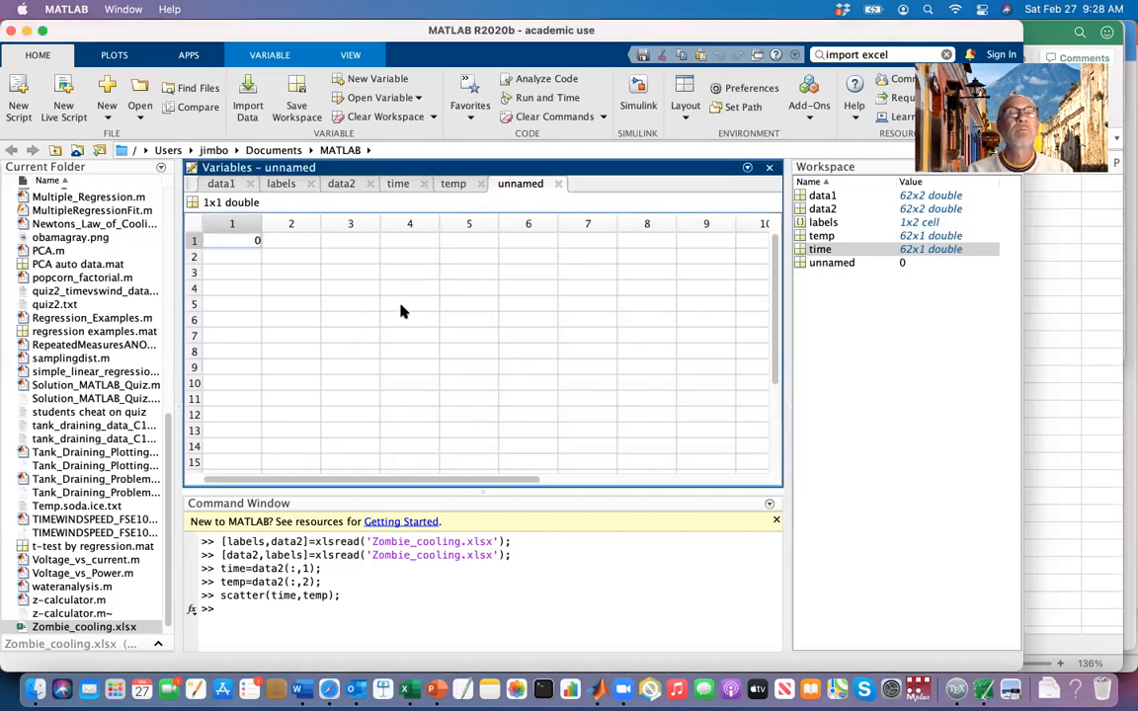
pyautogui.click(560, 184)
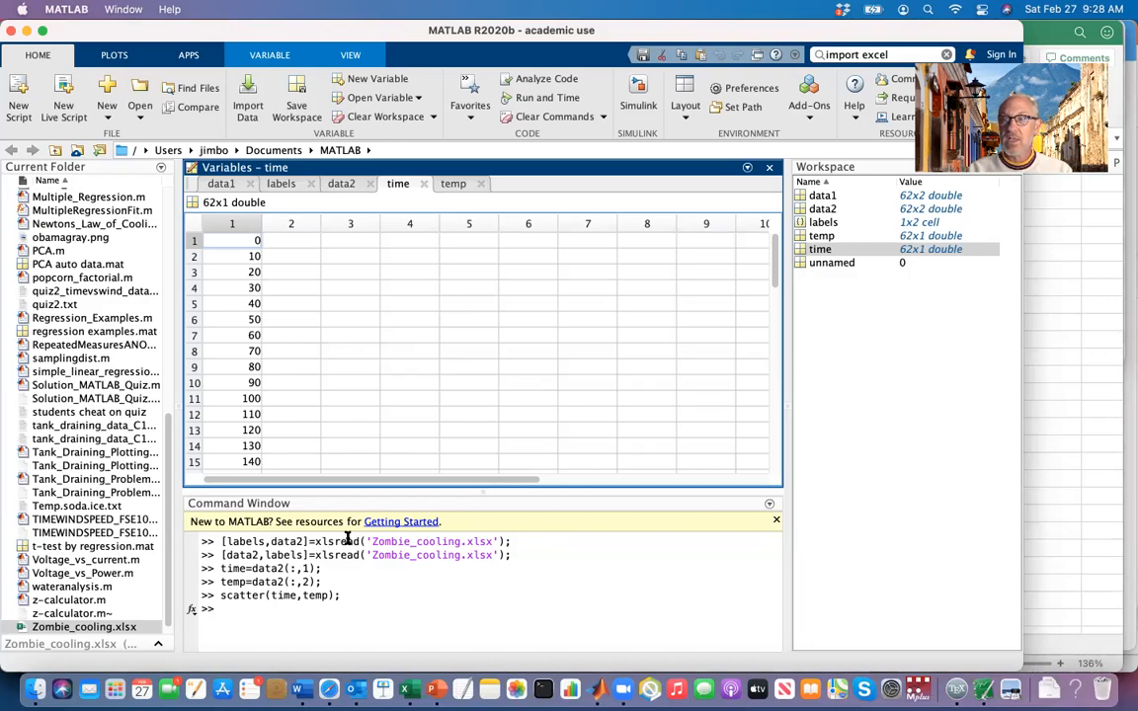
# Enter csvread at the command prompt without running it, and highlight the 'Zombie_cooling.xlsx' argument in the last xlsread command
pyautogui.click(291, 610)
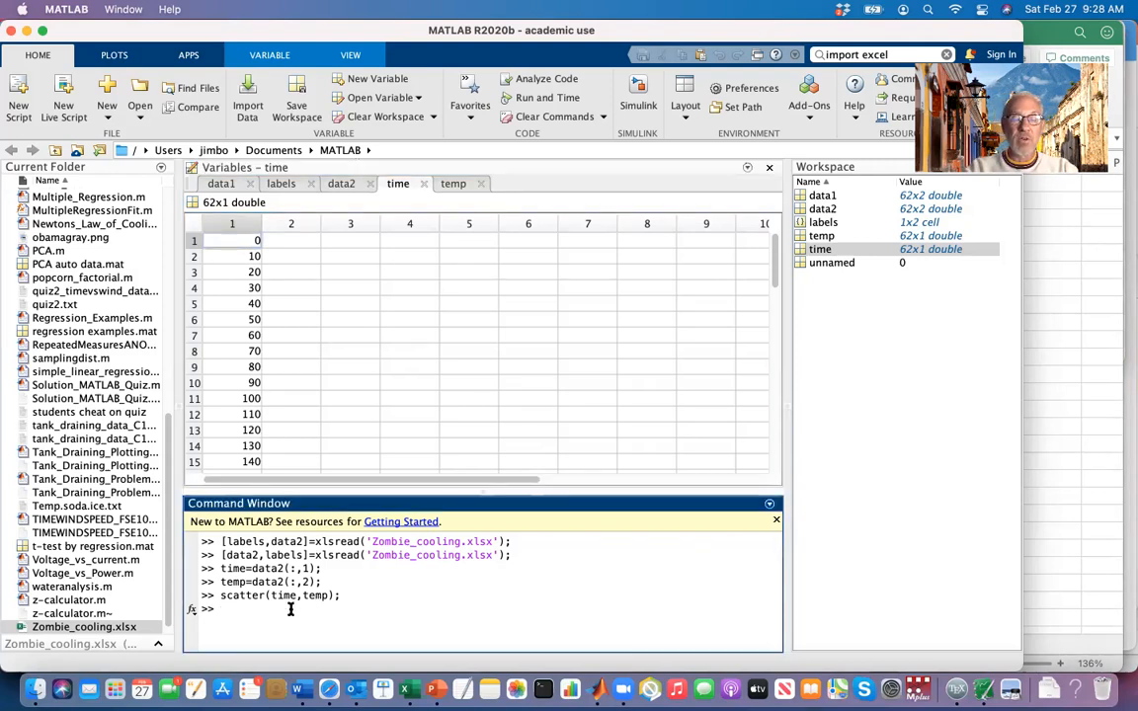
pyautogui.write('csvread')
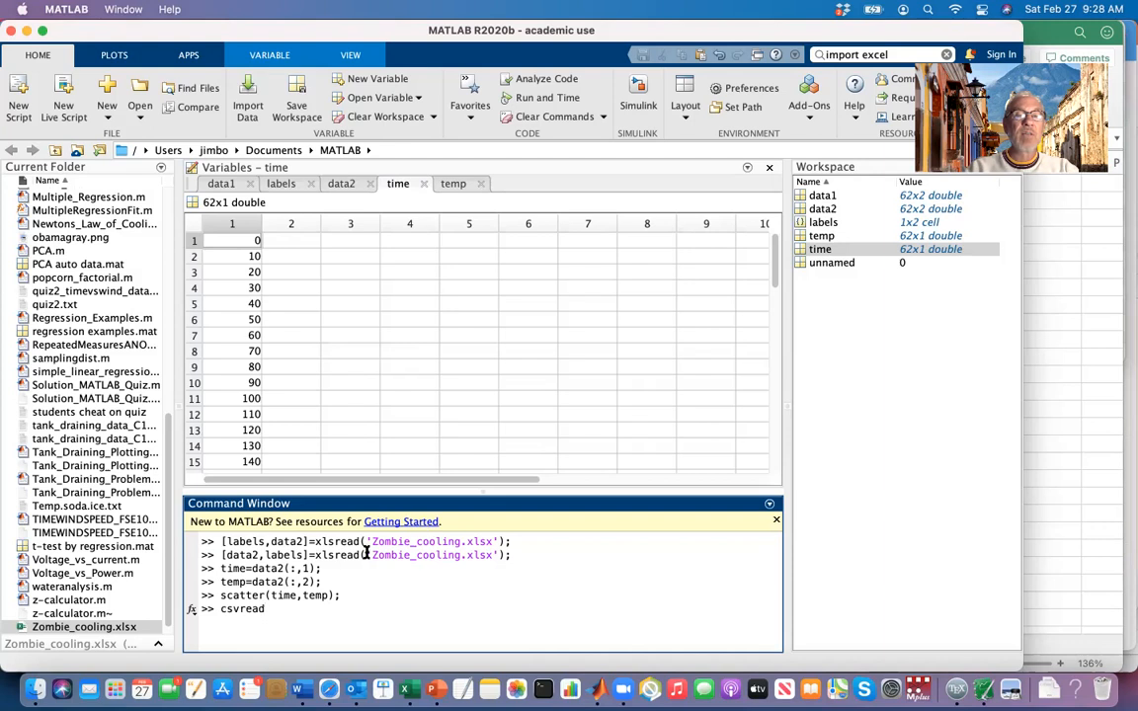
pyautogui.moveTo(365, 555); pyautogui.dragTo(499, 557)
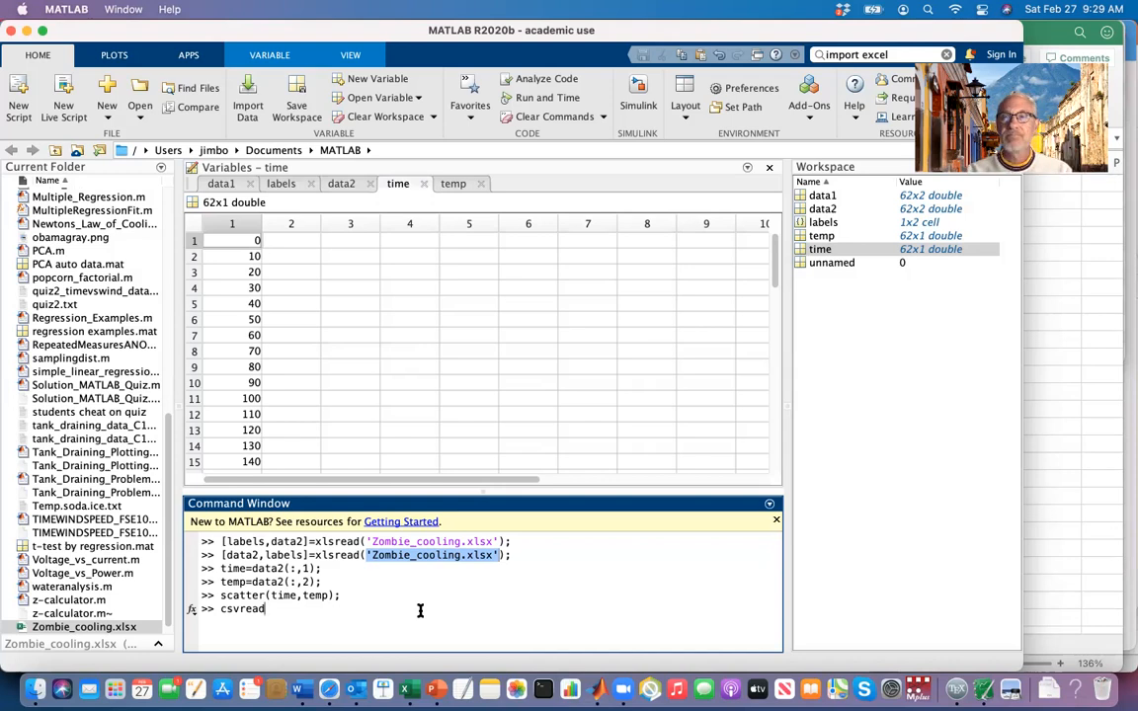
pyautogui.click(623, 691)
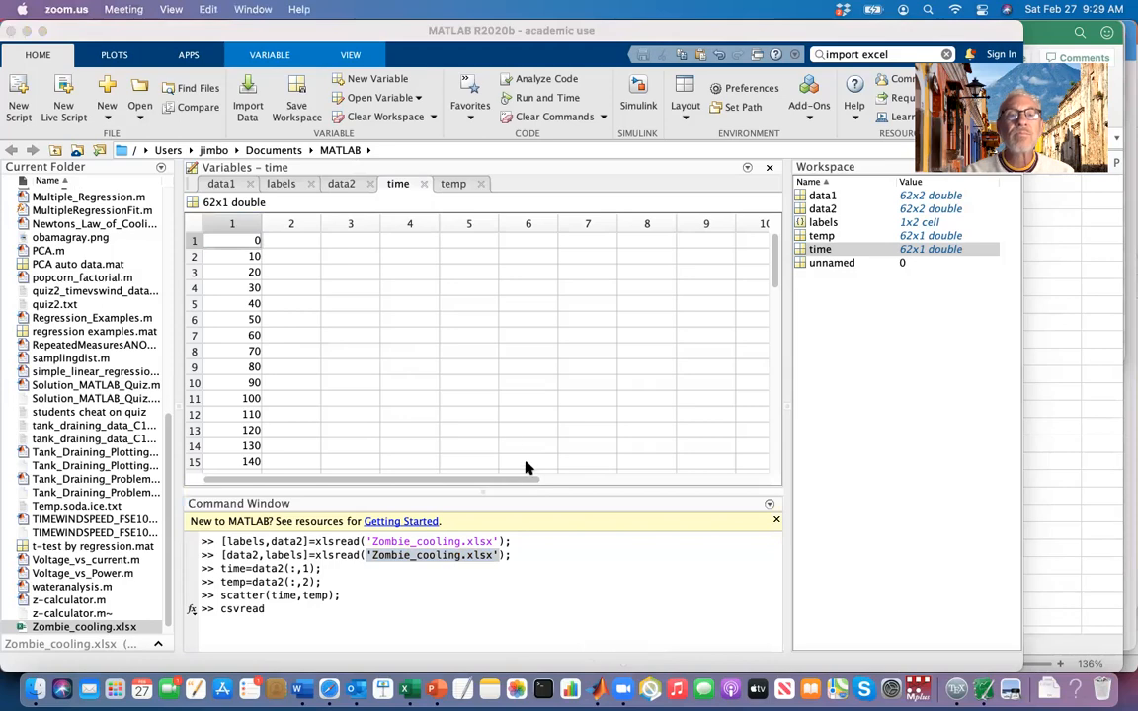
pyautogui.click(606, 56)
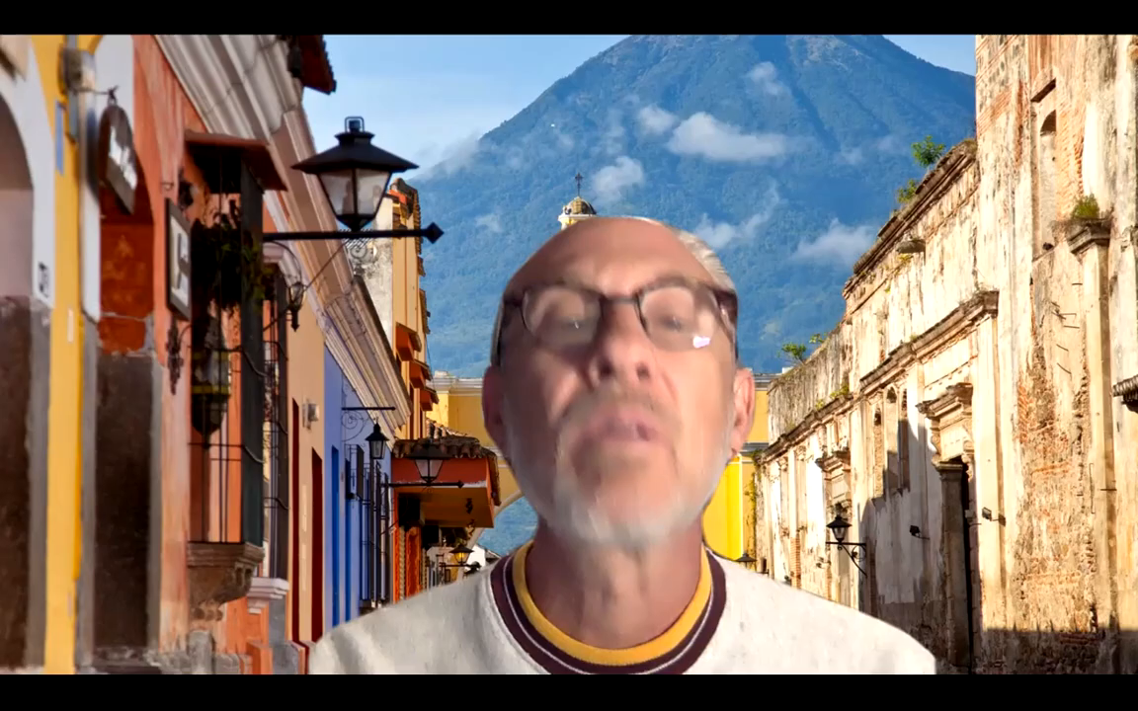